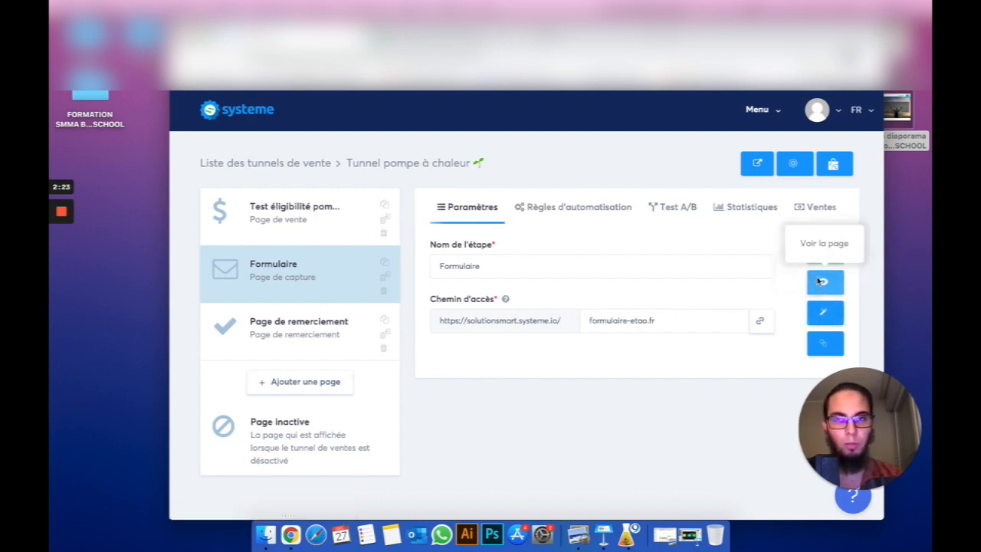
- Preview the live boiler eligibility form page full screen
{"action": "left_click", "coordinate": [822, 282]}
{"action": "scroll", "coordinate": [378, 306], "scroll_direction": "down", "scroll_amount": 5}
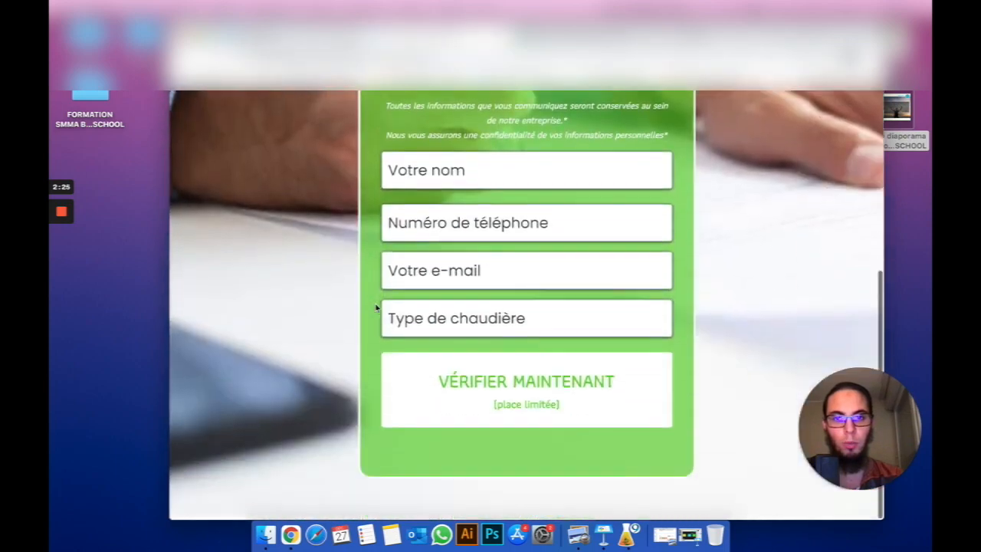
{"action": "left_click", "coordinate": [206, 35]}
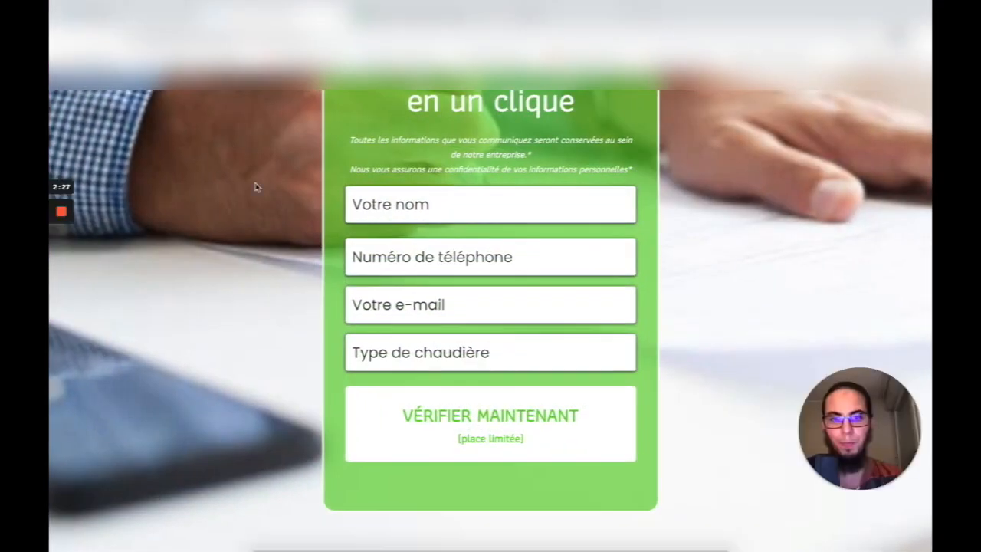
{"action": "scroll", "coordinate": [259, 209], "scroll_direction": "up", "scroll_amount": 4}
{"action": "scroll", "coordinate": [261, 209], "scroll_direction": "down", "scroll_amount": 1}
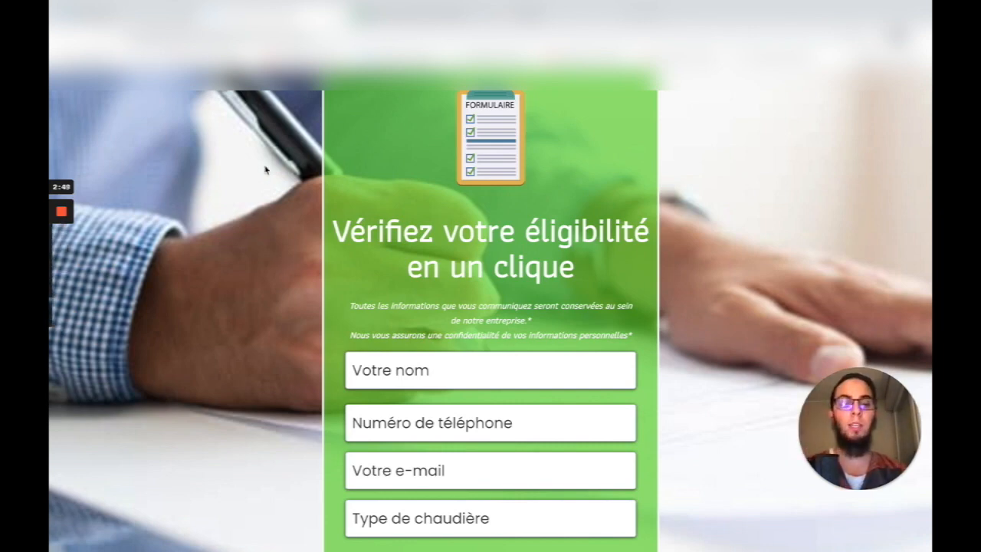
- Select the form's Votre nom field, then bring up the Google Sheets lead spreadsheet
{"action": "scroll", "coordinate": [413, 306], "scroll_direction": "down", "scroll_amount": 1}
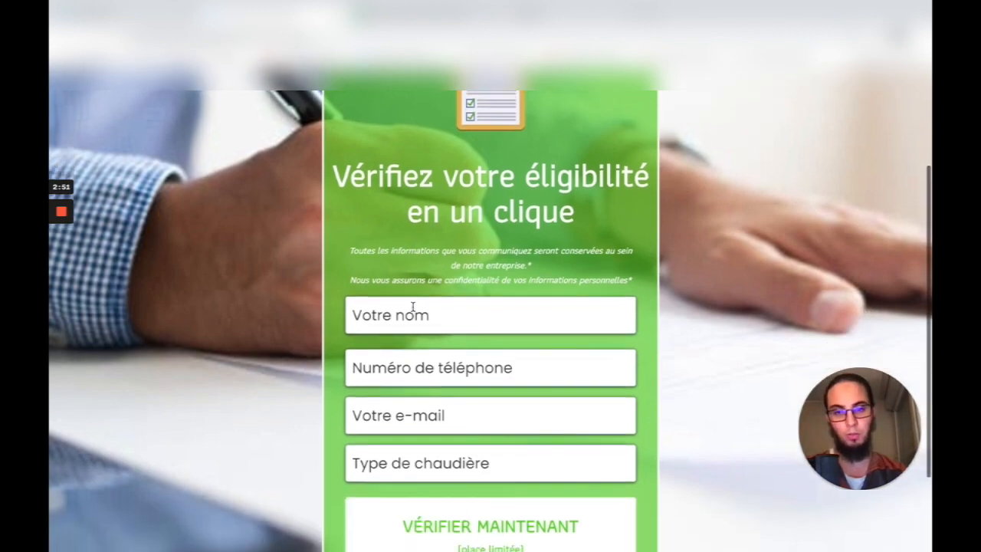
{"action": "left_click", "coordinate": [427, 315]}
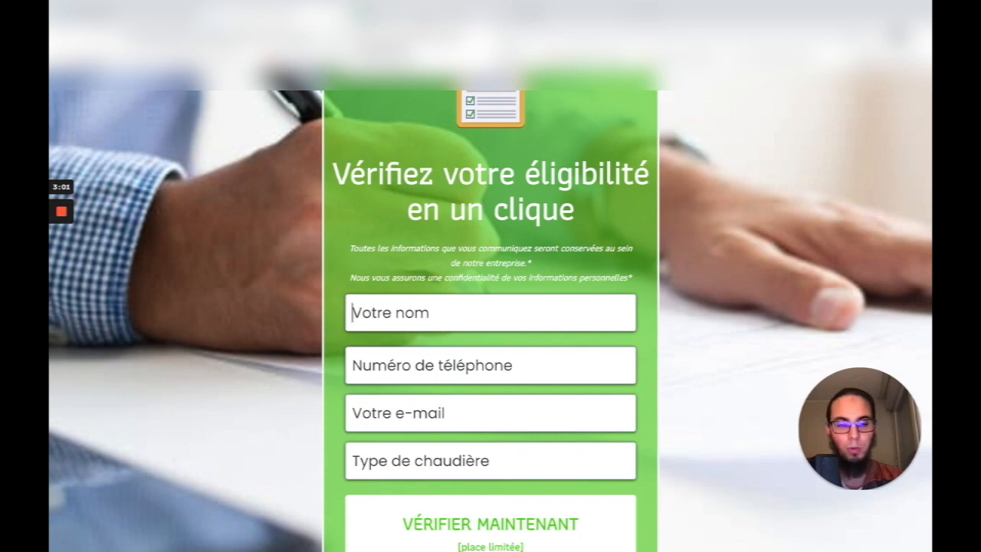
{"action": "left_click", "coordinate": [387, 18]}
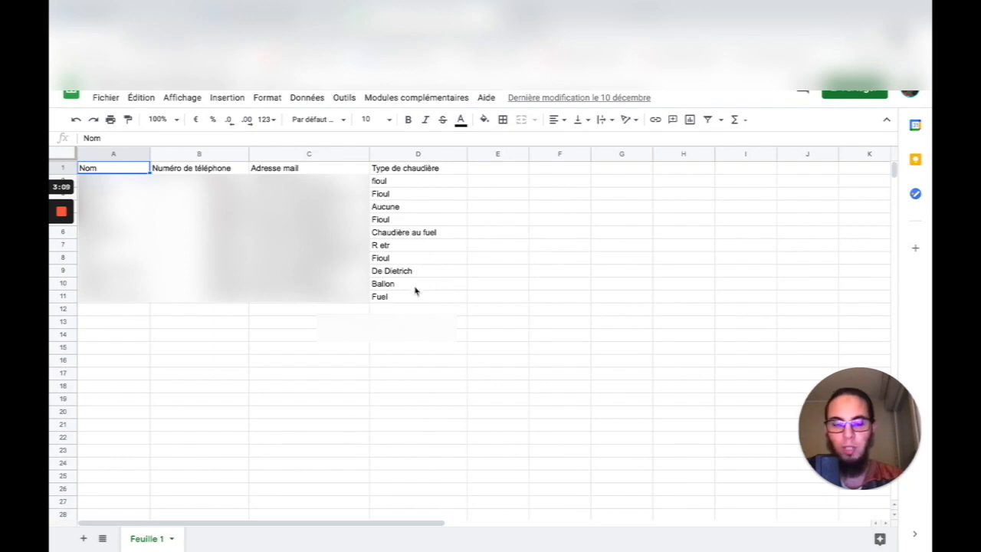
- Look over the ten lead rows and their Type de chaudière values, then return to the form page
{"action": "mouse_move", "coordinate": [280, 305]}
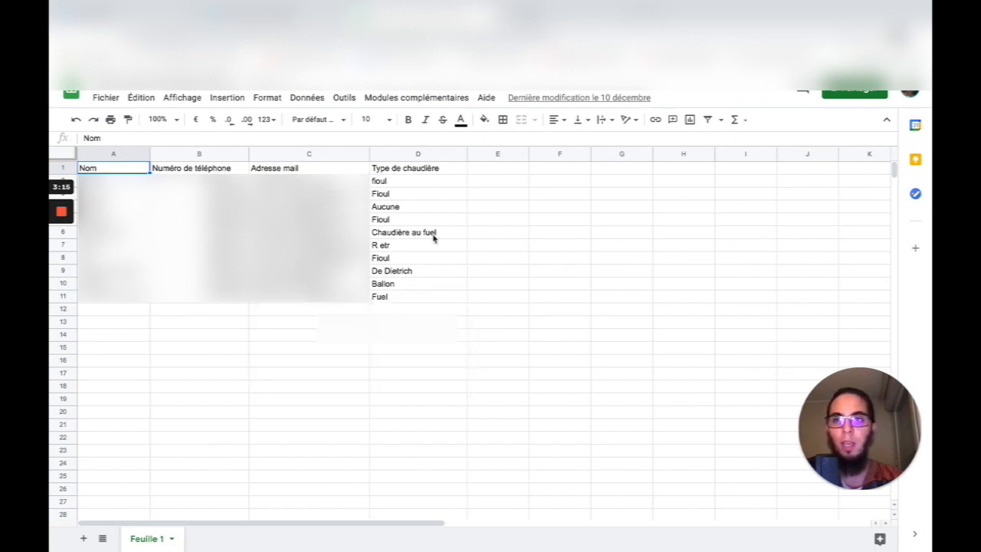
{"action": "mouse_move", "coordinate": [326, 232]}
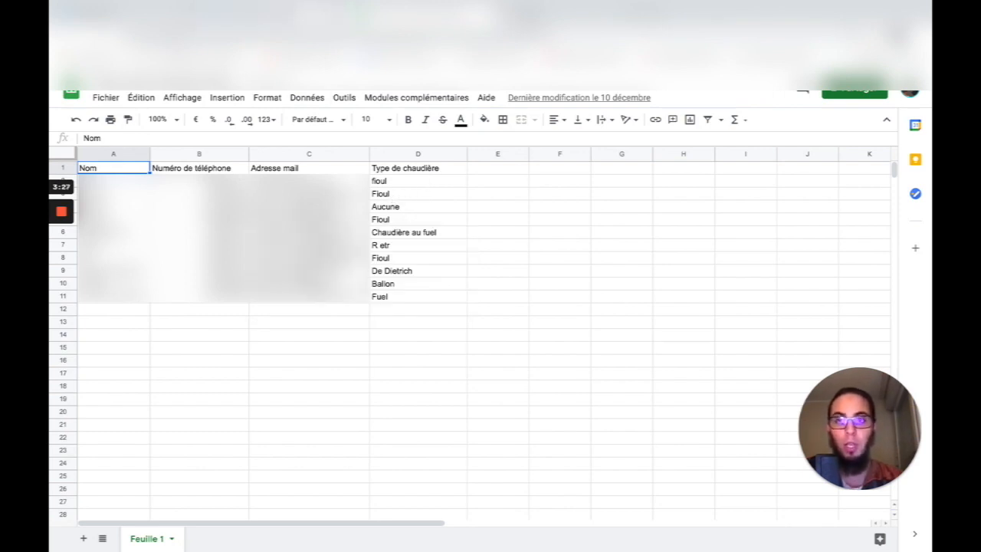
{"action": "left_click", "coordinate": [288, 13]}
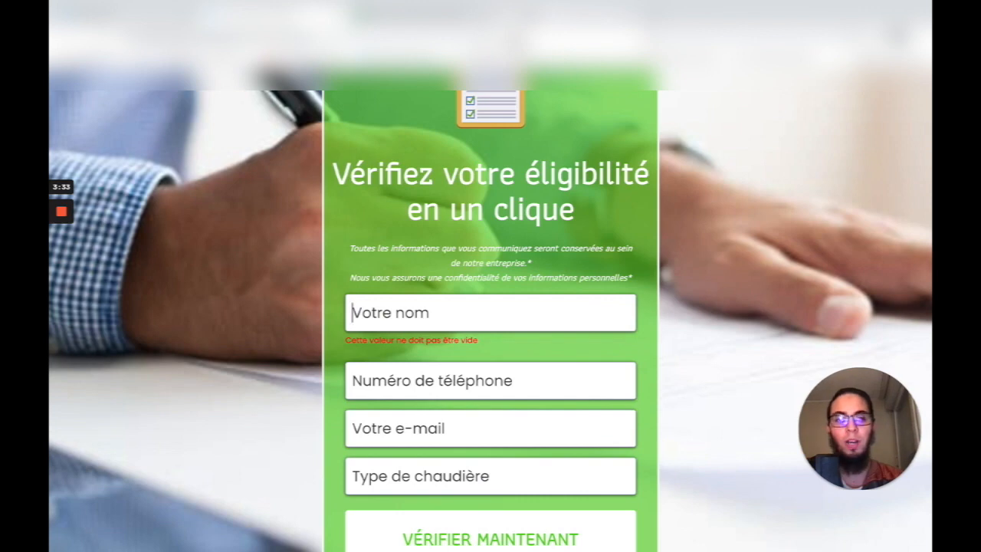
- Search Google for 'zapier' and open the Zapier website from the first result
{"action": "left_click", "coordinate": [555, 14]}
{"action": "left_click", "coordinate": [395, 272]}
{"action": "type", "text": "zapier"}
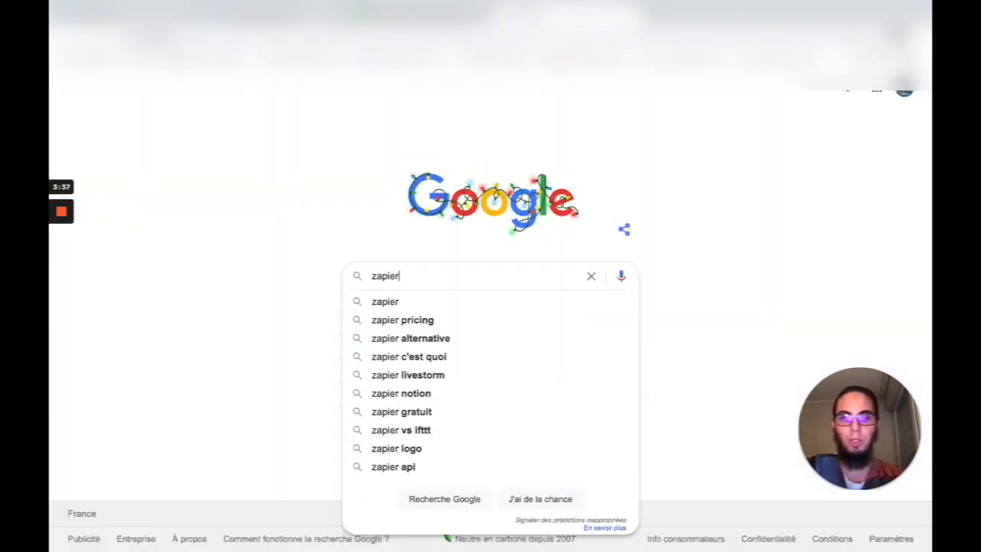
{"action": "key", "text": "Return"}
{"action": "left_click", "coordinate": [282, 198]}
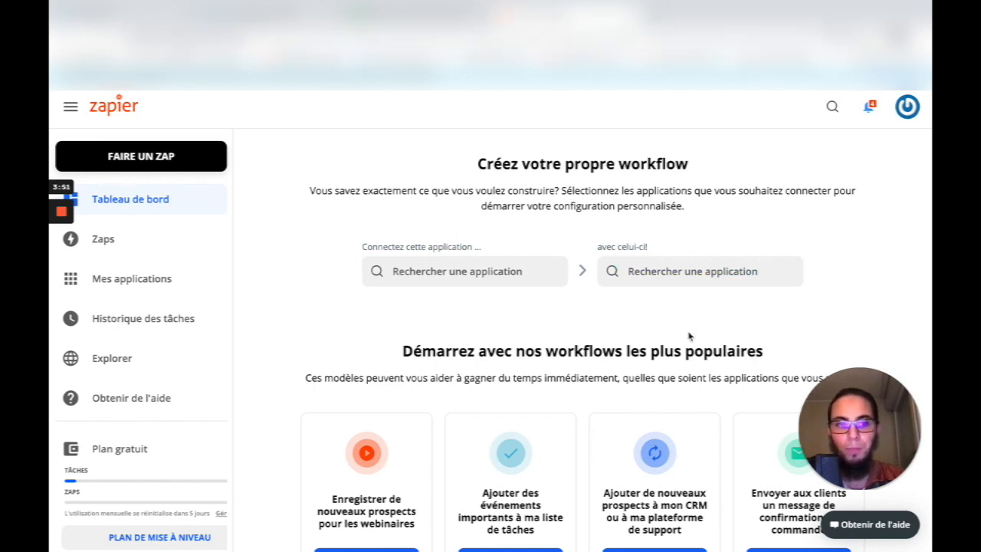
- Create a new zap from the Zapier dashboard to reach the '1. Déclencheur' trigger step
{"action": "left_click_drag", "start_coordinate": [900, 403], "coordinate": [901, 292]}
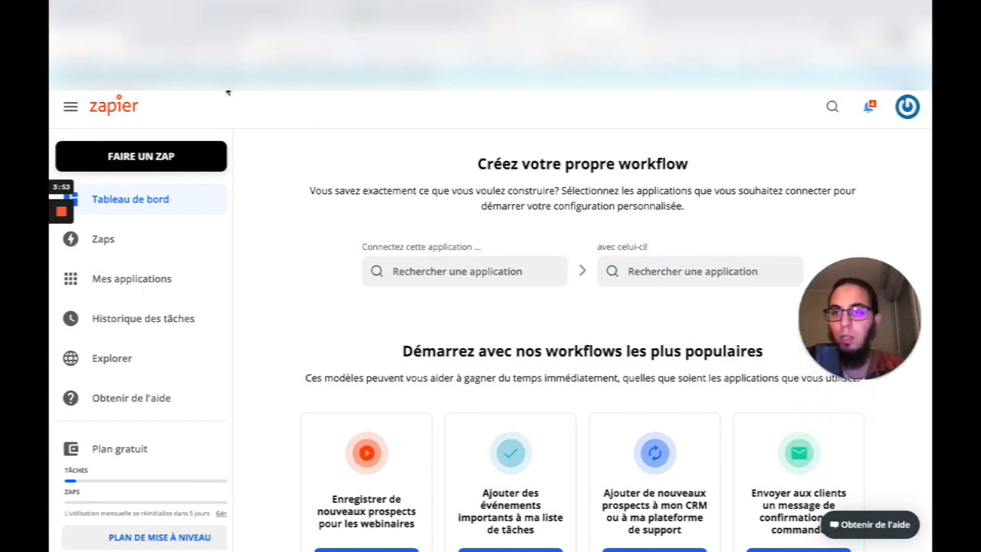
{"action": "left_click", "coordinate": [148, 158]}
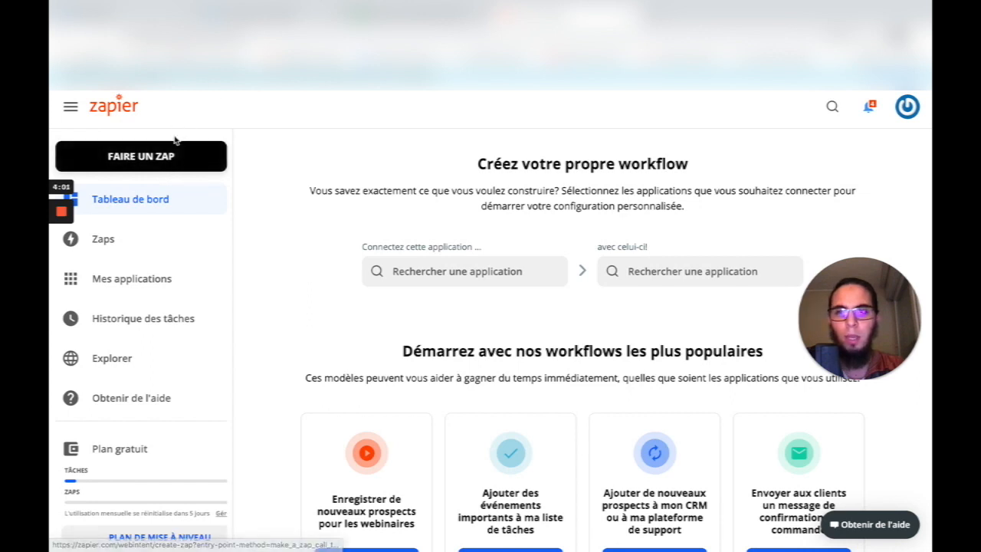
{"action": "left_click", "coordinate": [143, 157]}
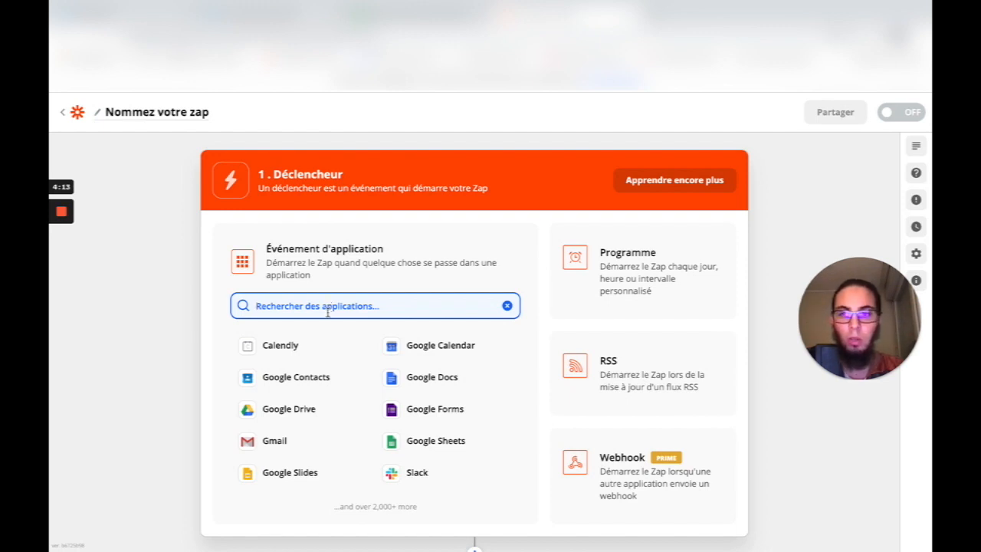
- Search apps for 'system.io' and choose Systeme.io as the trigger app
{"action": "type", "text": "sy"}
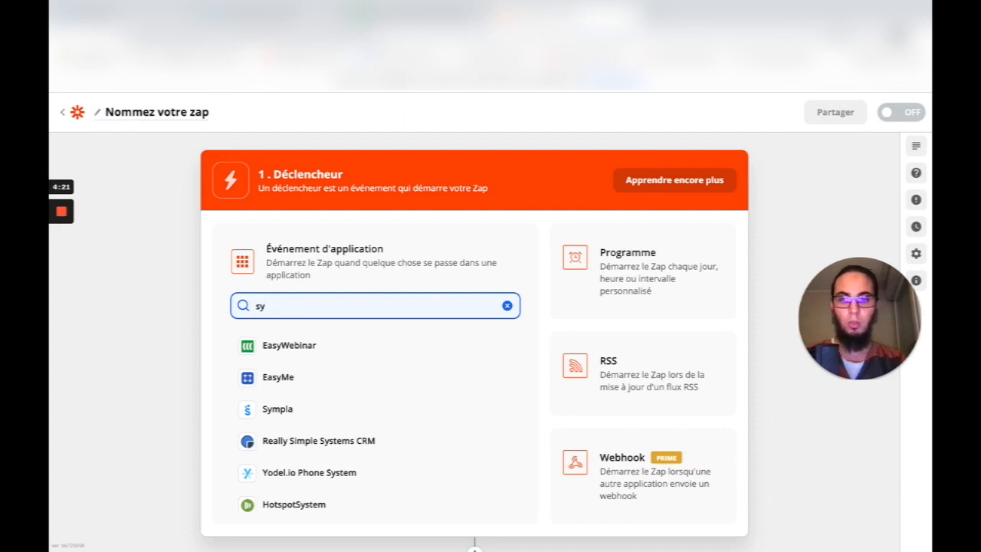
{"action": "type", "text": "stem"}
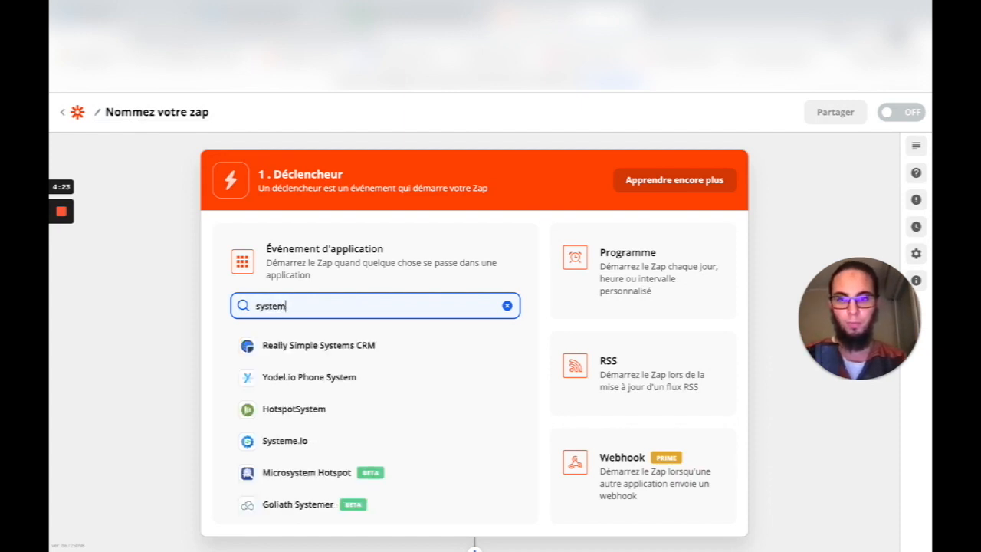
{"action": "type", "text": ".io"}
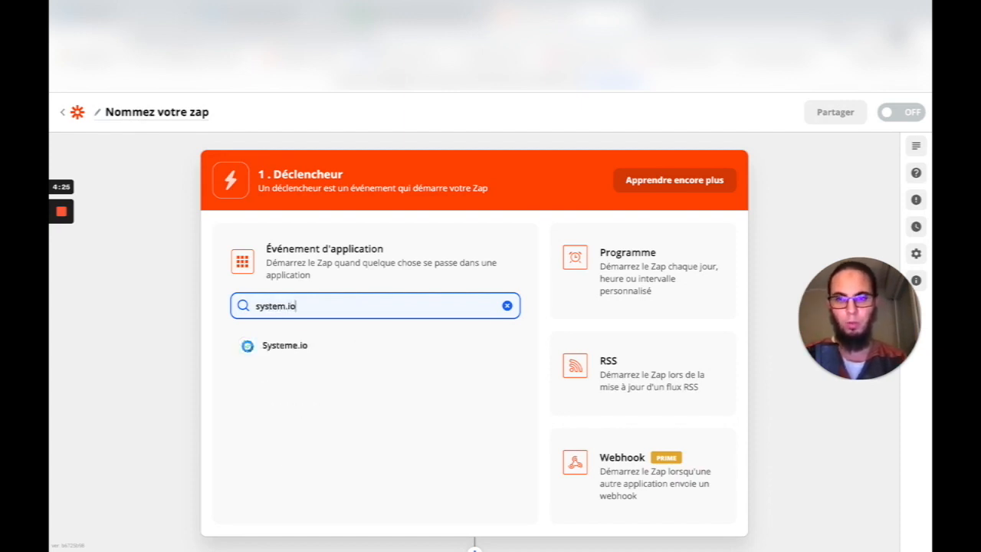
{"action": "left_click", "coordinate": [302, 346]}
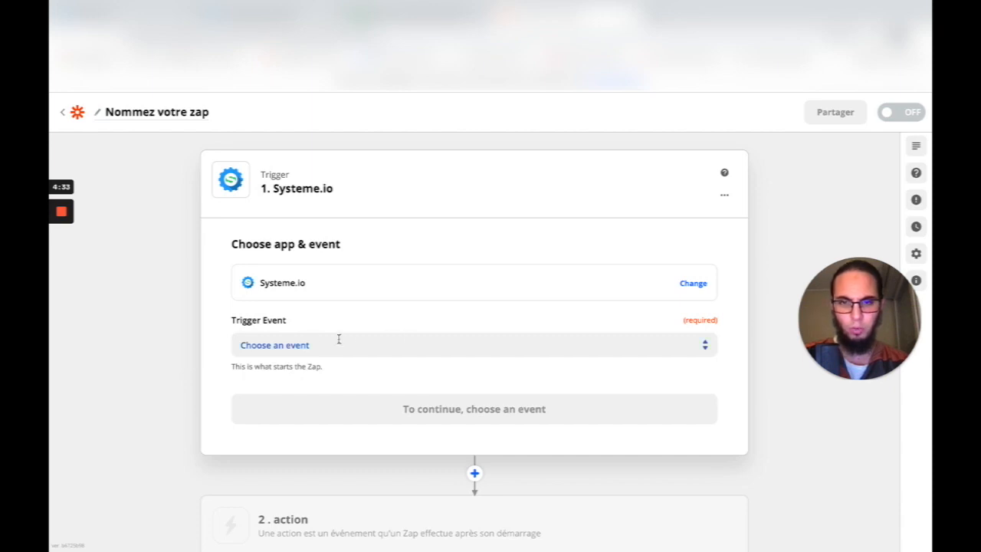
- Choose 'New Tag Added to Contact' as the Systeme.io trigger event and continue
{"action": "left_click", "coordinate": [703, 345]}
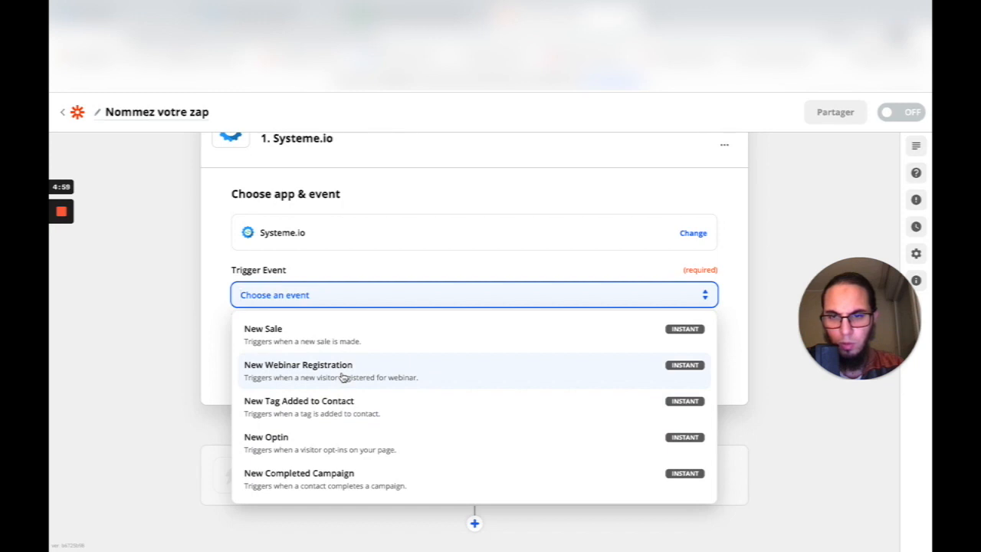
{"action": "left_click", "coordinate": [328, 414]}
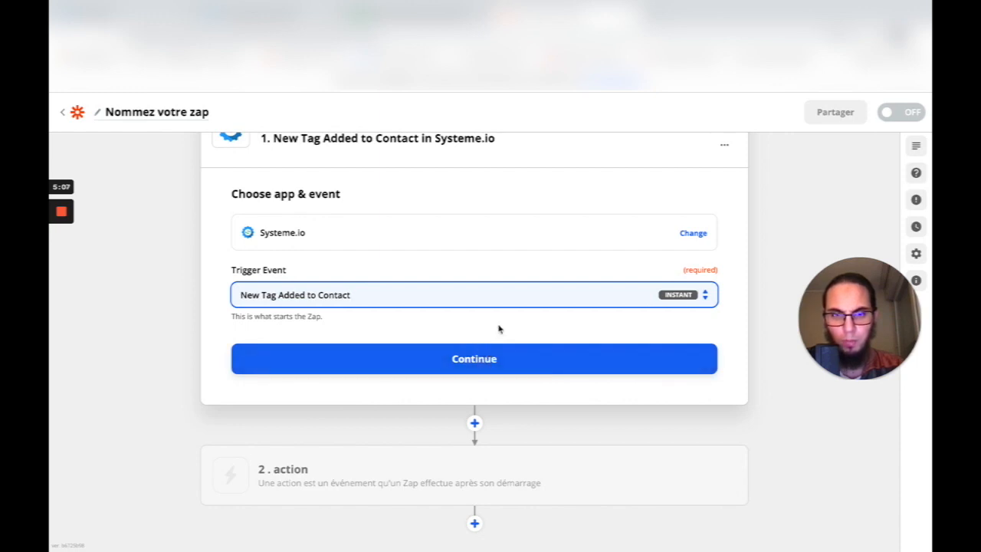
{"action": "left_click", "coordinate": [480, 365]}
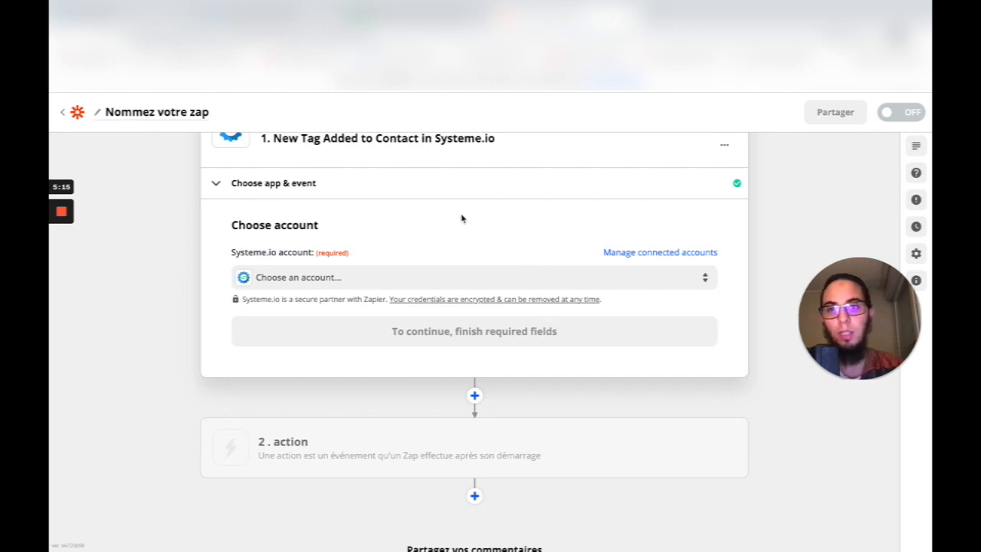
{"action": "left_click", "coordinate": [312, 15]}
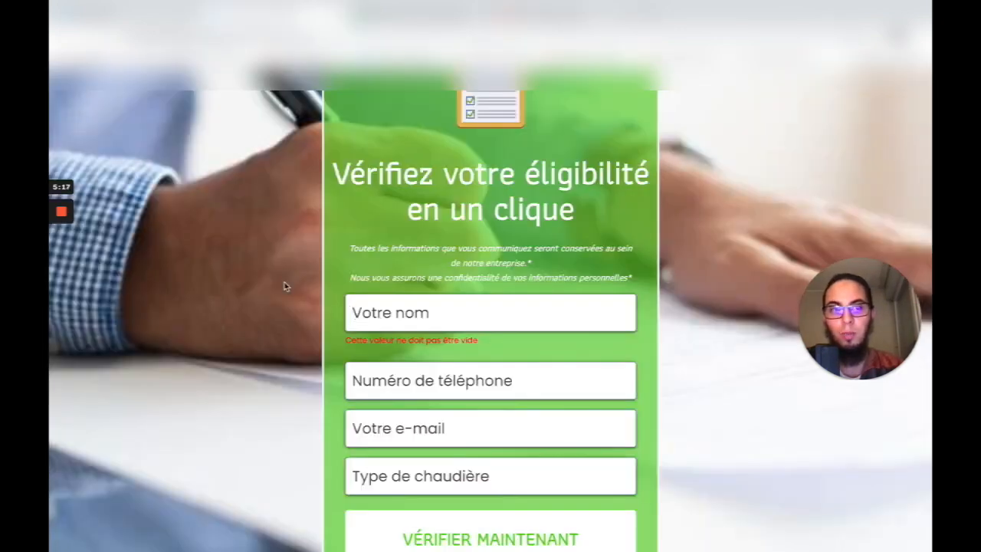
{"action": "scroll", "coordinate": [283, 289], "scroll_direction": "up", "scroll_amount": 2}
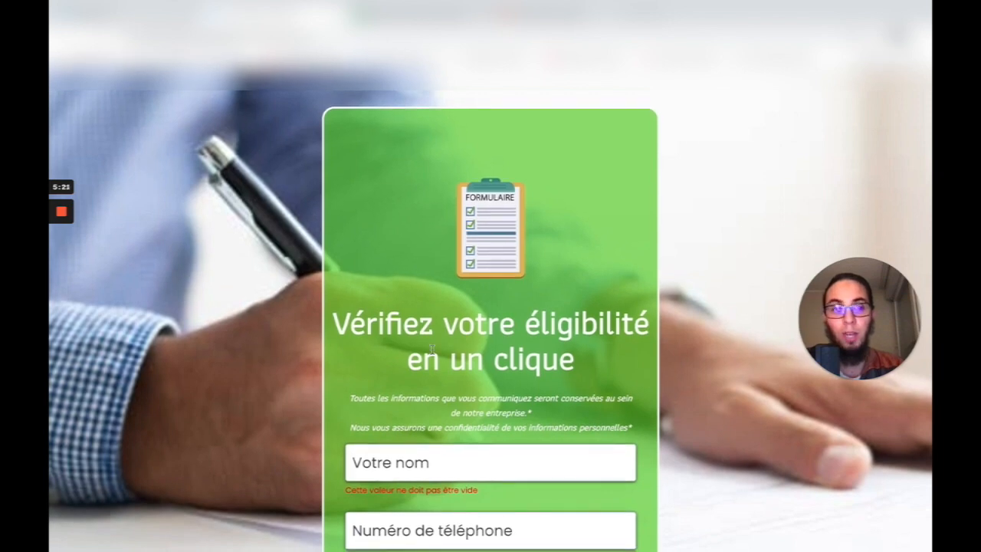
{"action": "scroll", "coordinate": [202, 135], "scroll_direction": "up", "scroll_amount": 1}
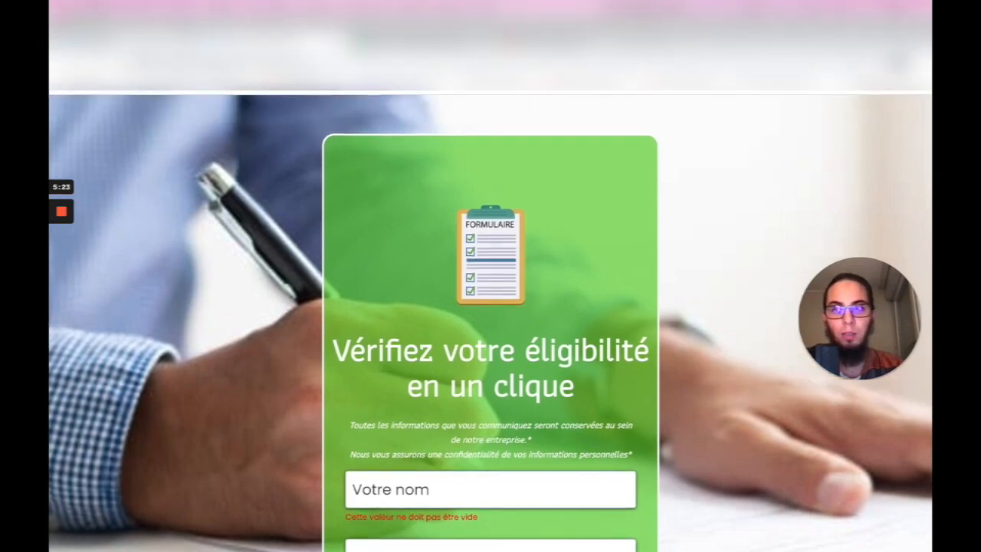
{"action": "scroll", "coordinate": [215, 117], "scroll_direction": "down", "scroll_amount": 1}
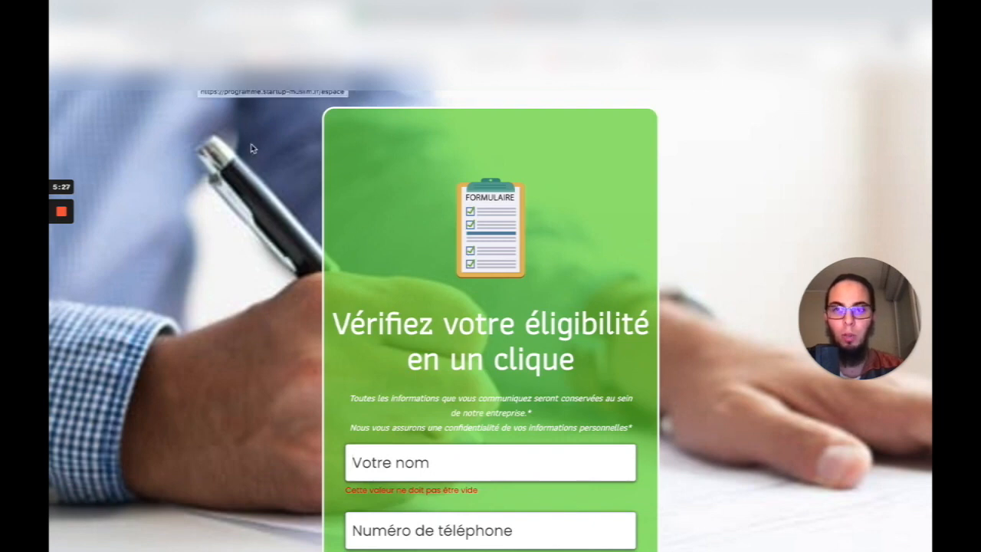
{"action": "left_click", "coordinate": [138, 13]}
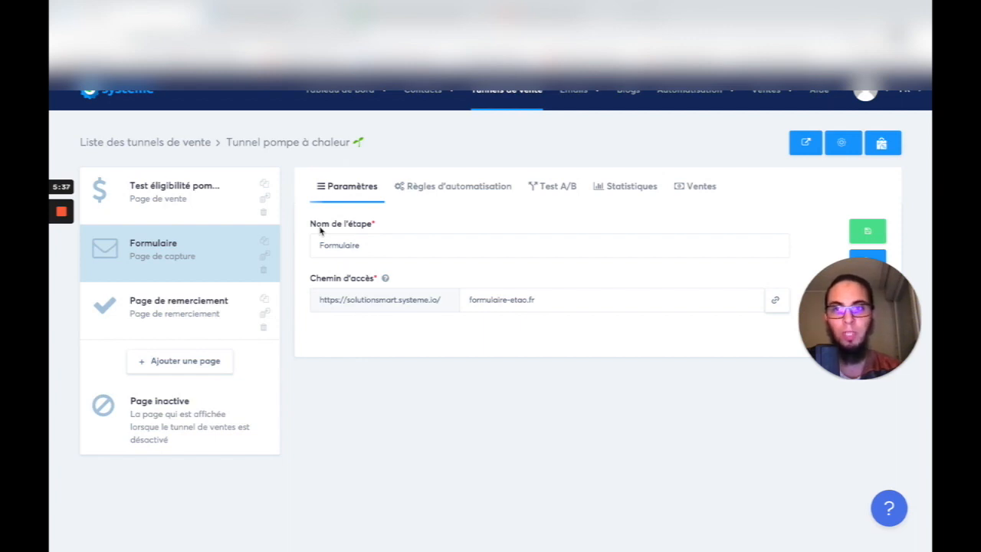
{"action": "mouse_move", "coordinate": [420, 94]}
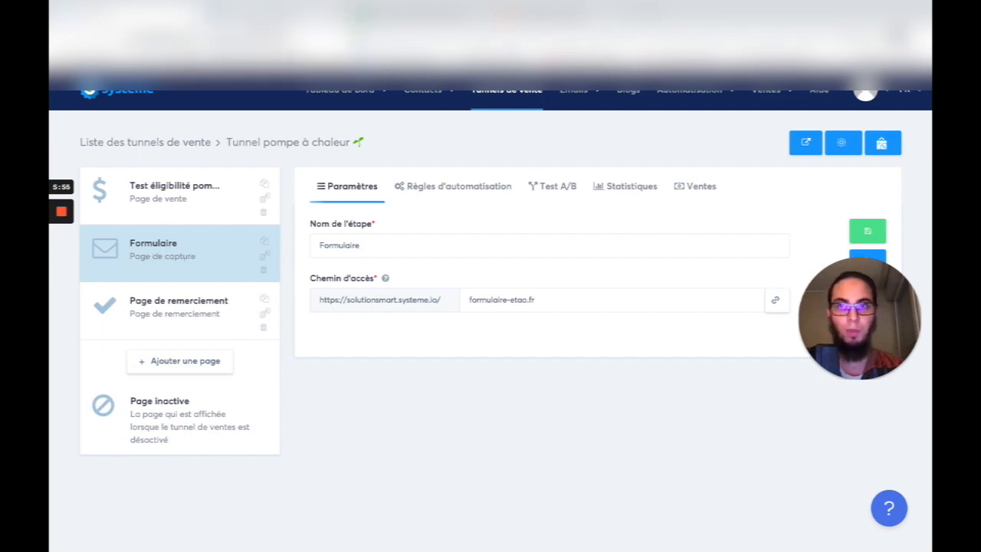
{"action": "left_click", "coordinate": [416, 16]}
{"action": "left_click", "coordinate": [606, 16]}
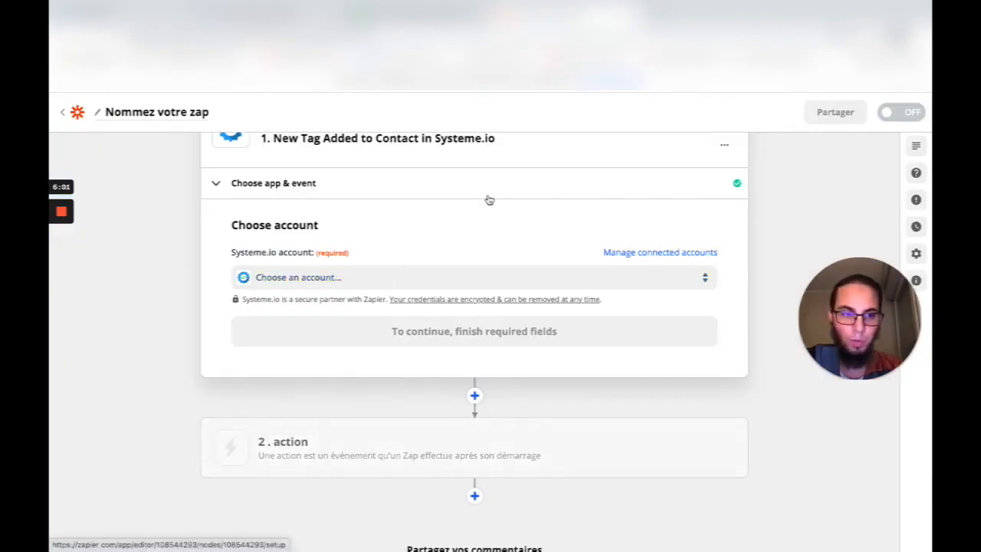
- Connect a new Systeme.io account by logging in and accepting Zapier's access request
{"action": "left_click", "coordinate": [701, 279]}
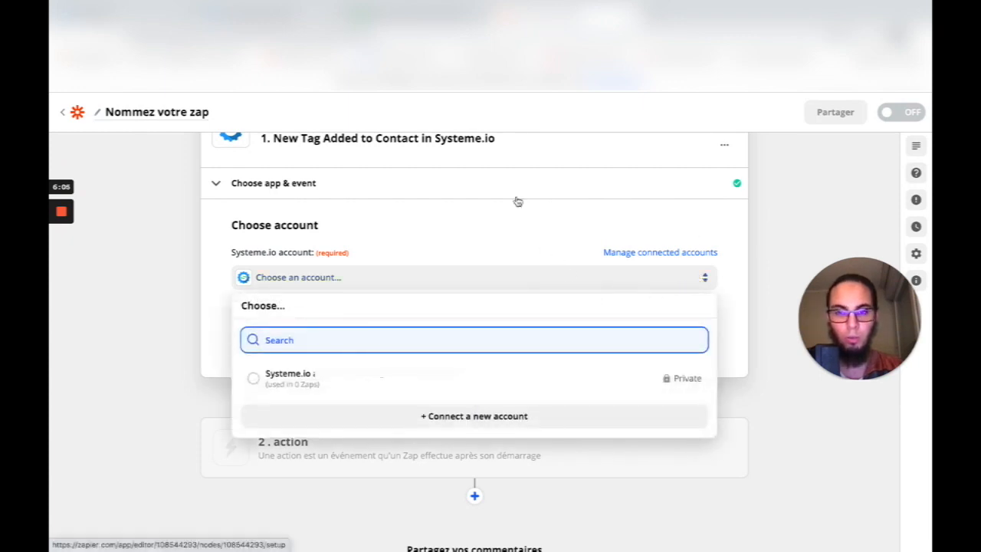
{"action": "left_click", "coordinate": [253, 381]}
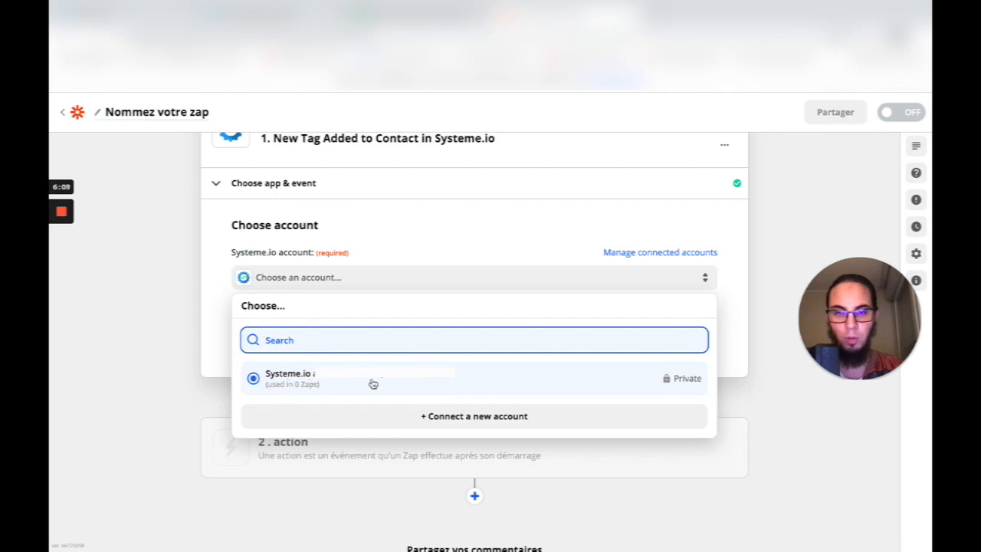
{"action": "left_click", "coordinate": [460, 416]}
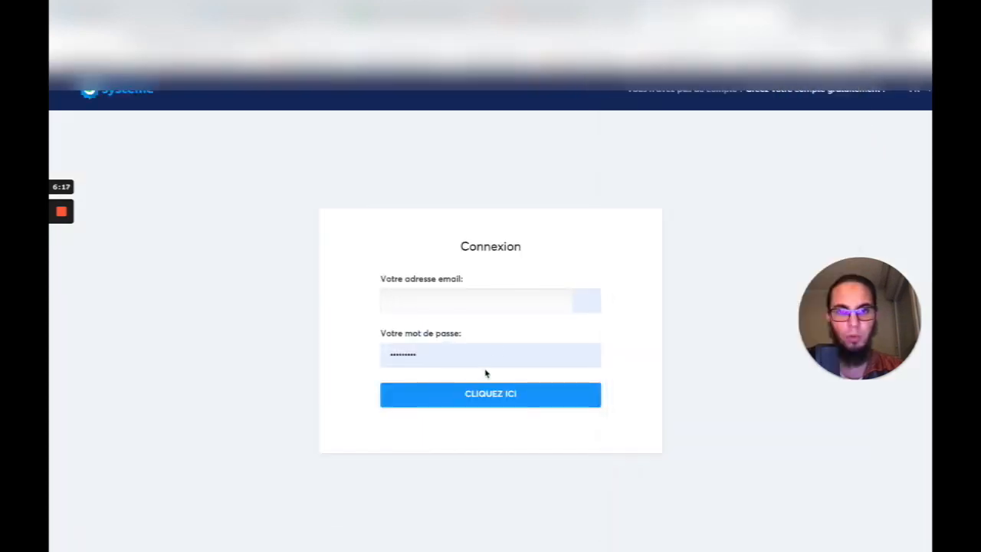
{"action": "left_click", "coordinate": [474, 404]}
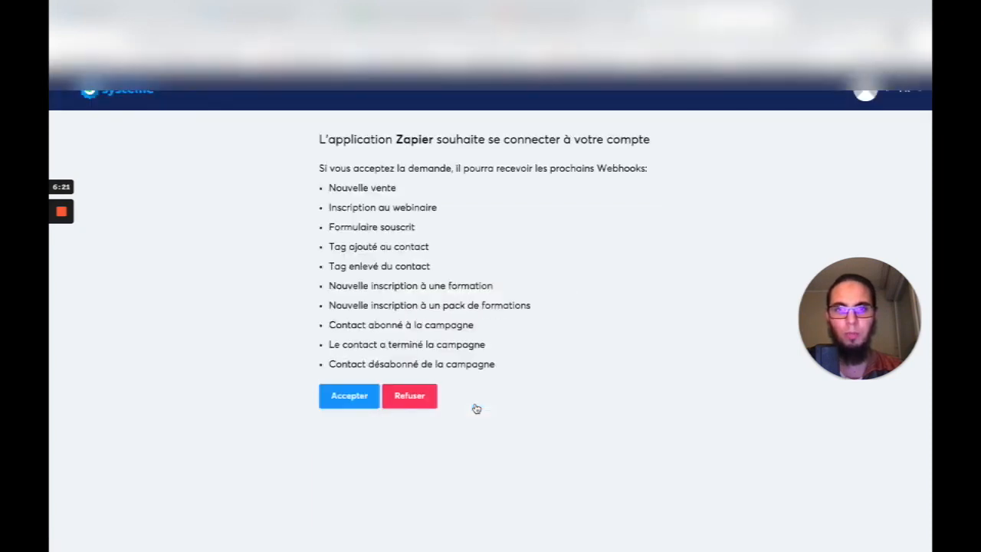
{"action": "left_click", "coordinate": [347, 400]}
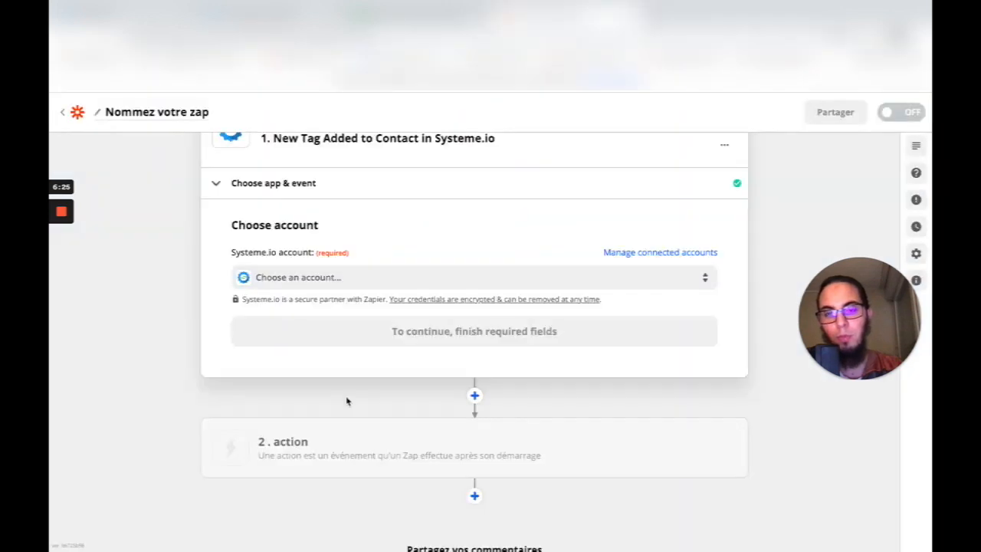
- Save the Systeme.io account, then set the trigger Tag to 'Contact Étao ébéa' and save
{"action": "left_click", "coordinate": [427, 381]}
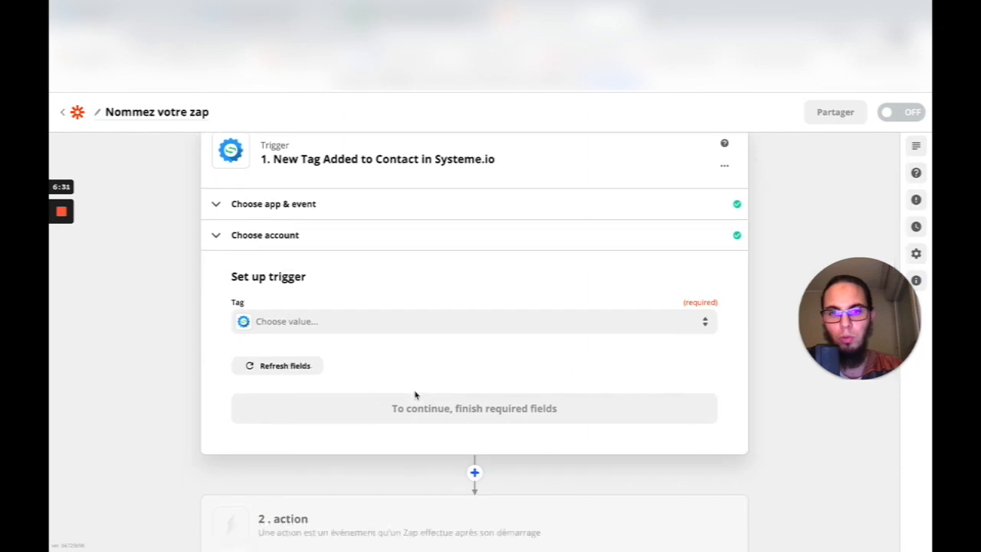
{"action": "left_click", "coordinate": [552, 325]}
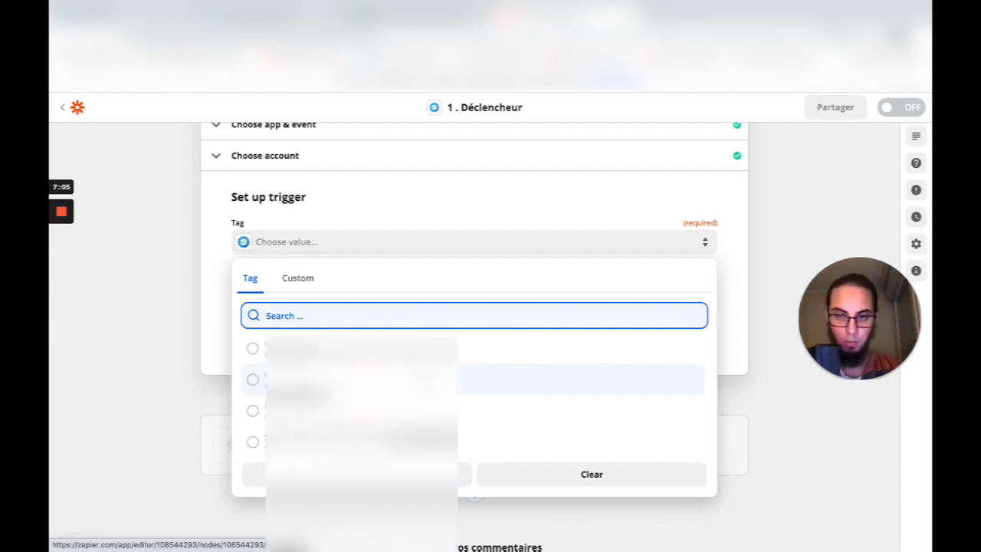
{"action": "left_click", "coordinate": [279, 381]}
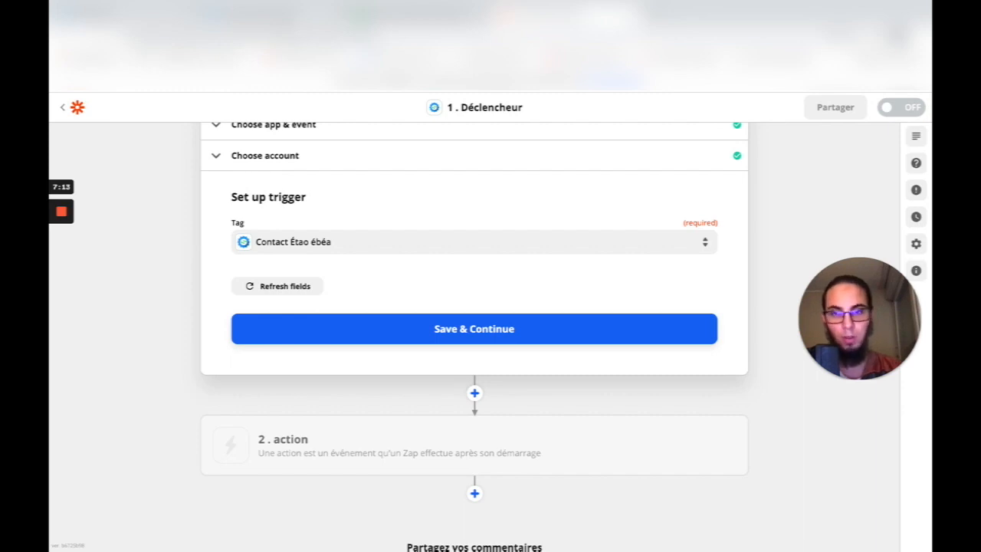
{"action": "left_click", "coordinate": [492, 335]}
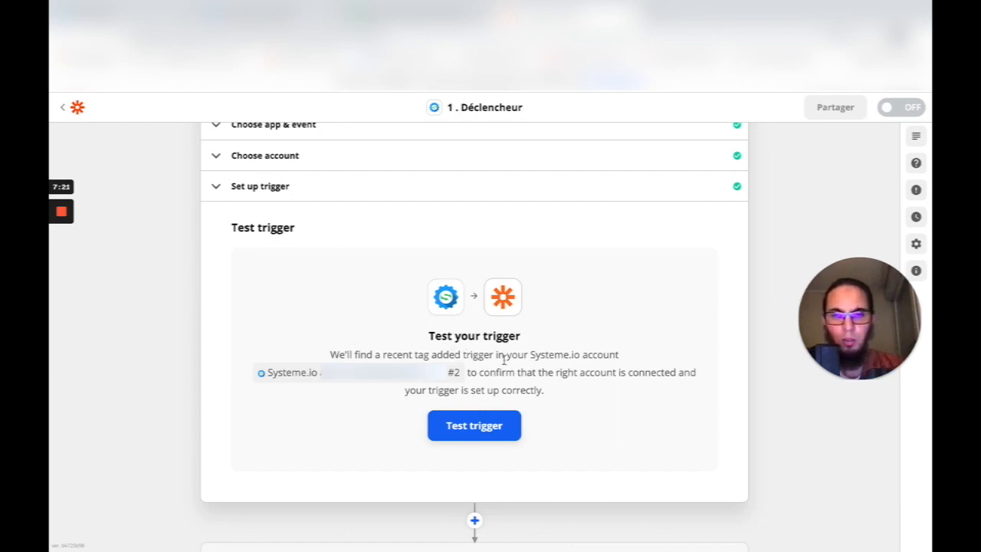
- Test the trigger, review the sample 'Formation-test' tag record, and continue
{"action": "left_click", "coordinate": [483, 432]}
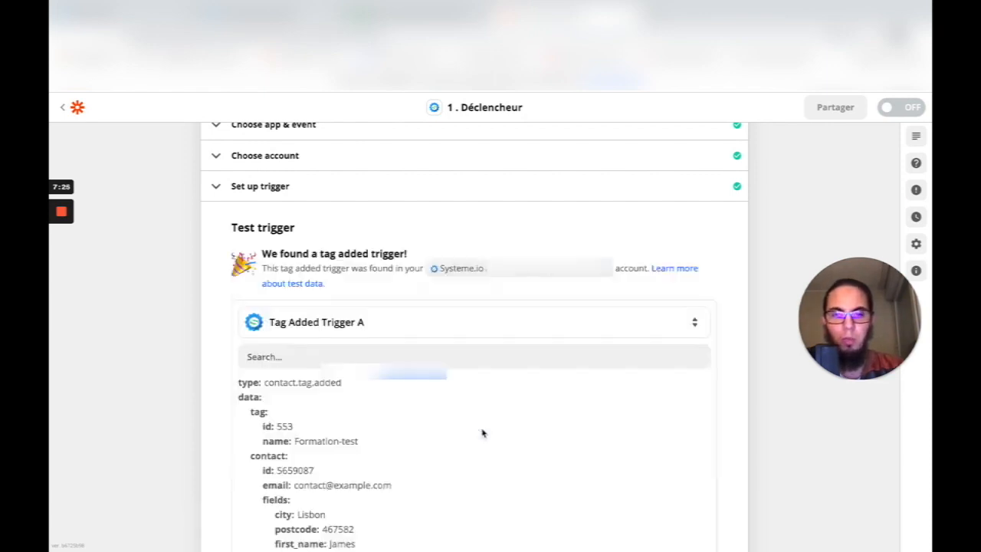
{"action": "scroll", "coordinate": [401, 447], "scroll_direction": "down", "scroll_amount": 1}
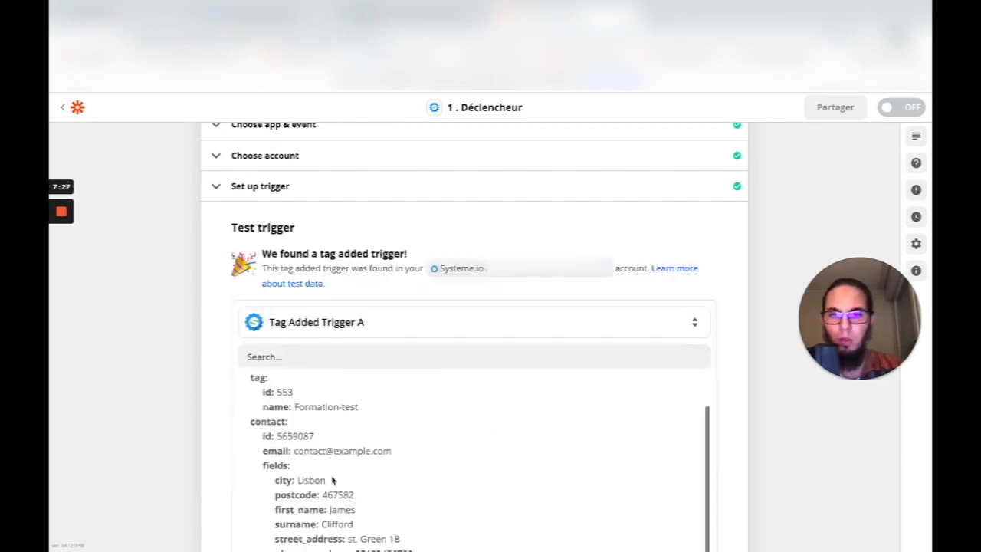
{"action": "scroll", "coordinate": [170, 466], "scroll_direction": "down", "scroll_amount": 2}
{"action": "scroll", "coordinate": [314, 333], "scroll_direction": "up", "scroll_amount": 2}
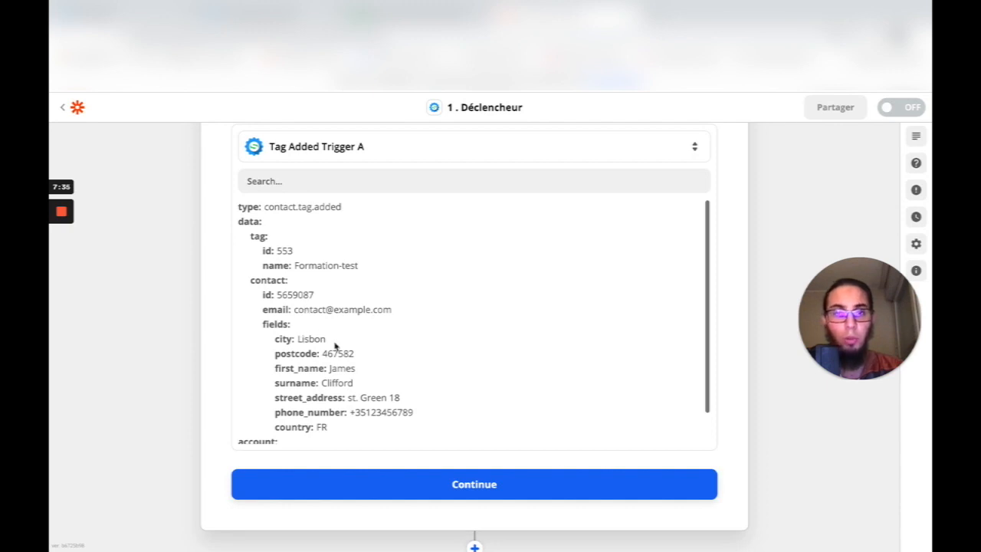
{"action": "scroll", "coordinate": [334, 346], "scroll_direction": "down", "scroll_amount": 2}
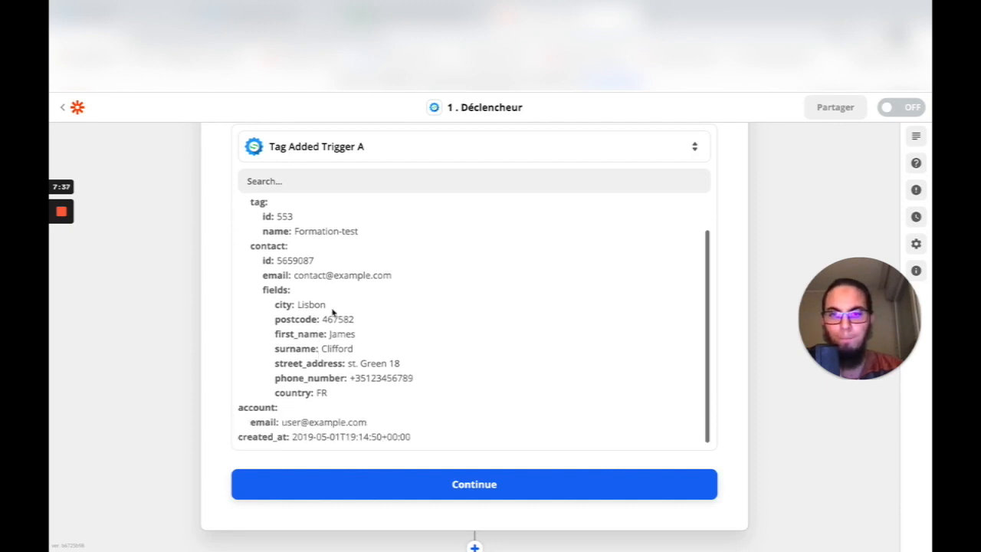
{"action": "scroll", "coordinate": [332, 310], "scroll_direction": "down", "scroll_amount": 1}
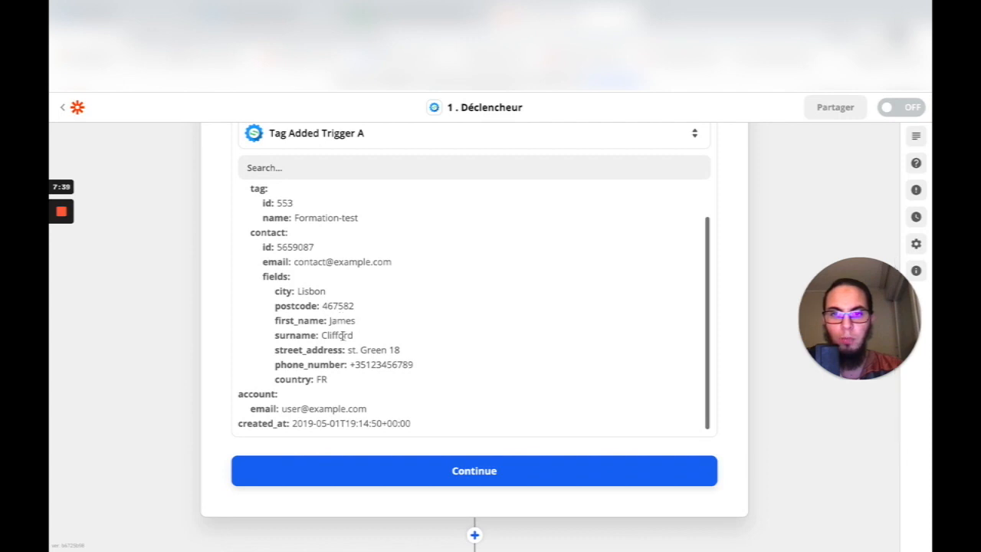
{"action": "left_click", "coordinate": [484, 477]}
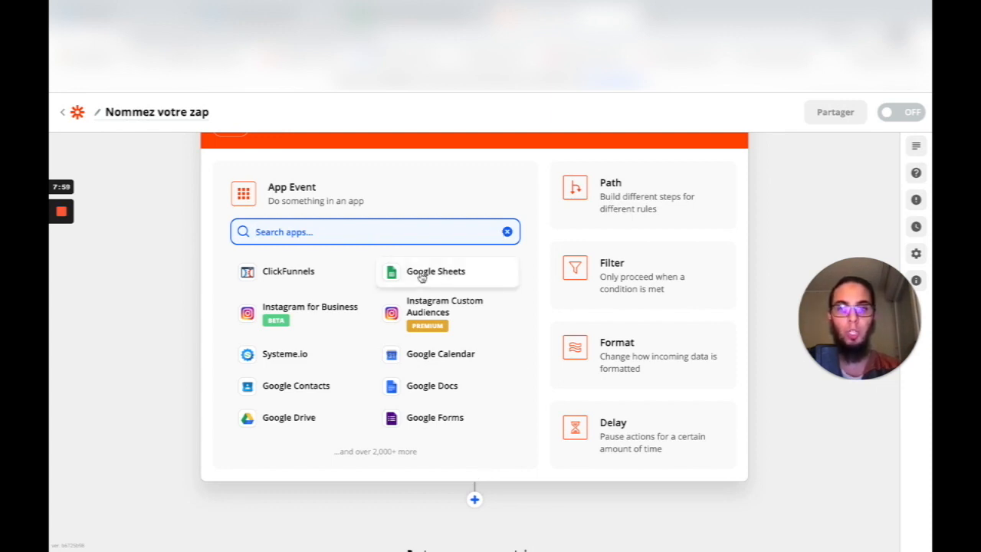
- Set the action app to Google Sheets with the 'Create Spreadsheet Row' event
{"action": "type", "text": "goog"}
{"action": "left_click", "coordinate": [318, 274]}
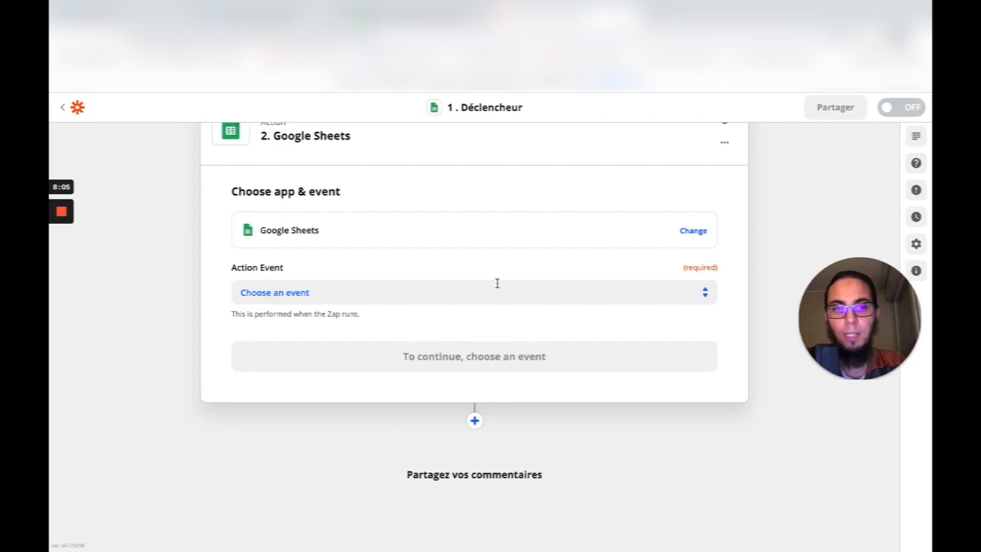
{"action": "left_click", "coordinate": [706, 291]}
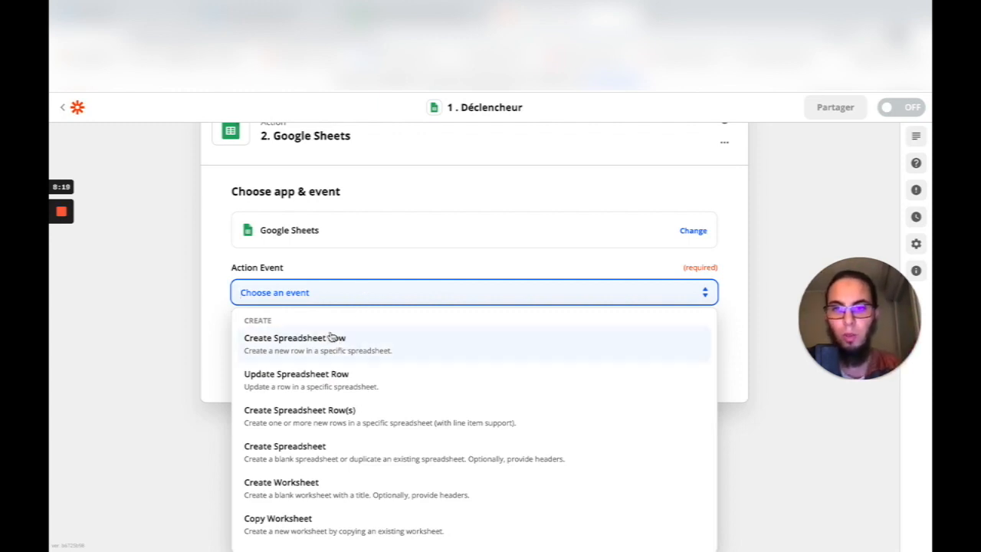
{"action": "left_click", "coordinate": [288, 352]}
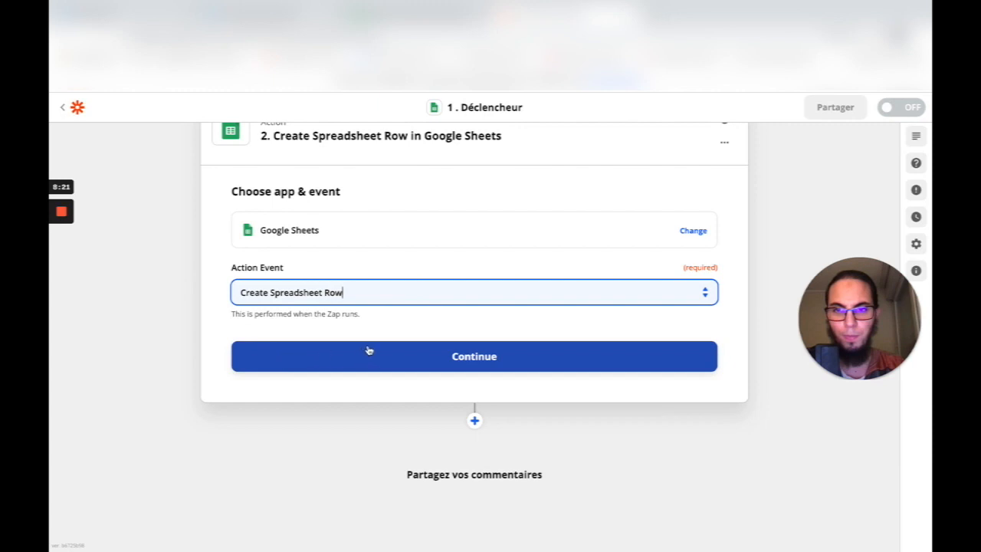
- Connect the Google Sheets account to the action and save it to reach the action setup
{"action": "left_click", "coordinate": [482, 361]}
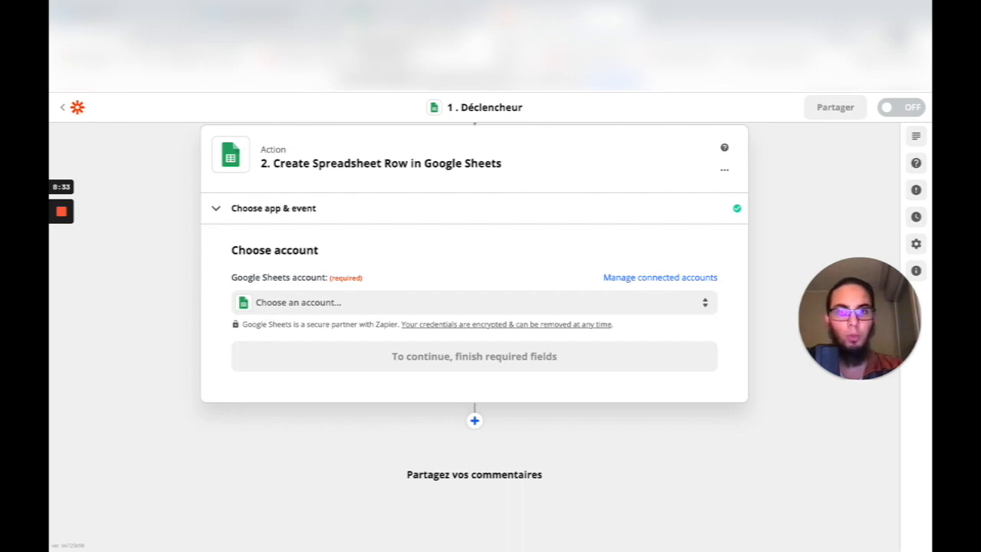
{"action": "left_click", "coordinate": [414, 304]}
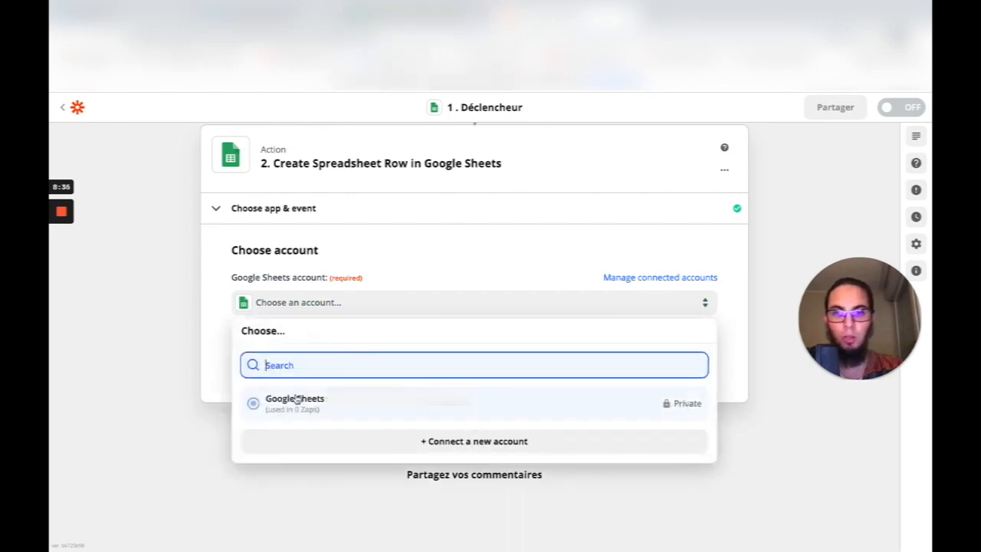
{"action": "left_click", "coordinate": [272, 408]}
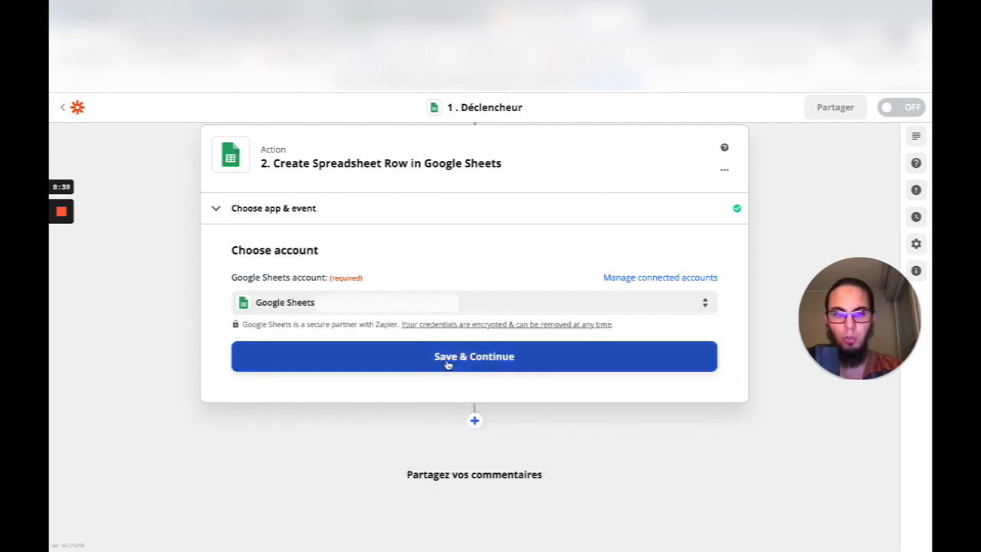
{"action": "left_click", "coordinate": [449, 357]}
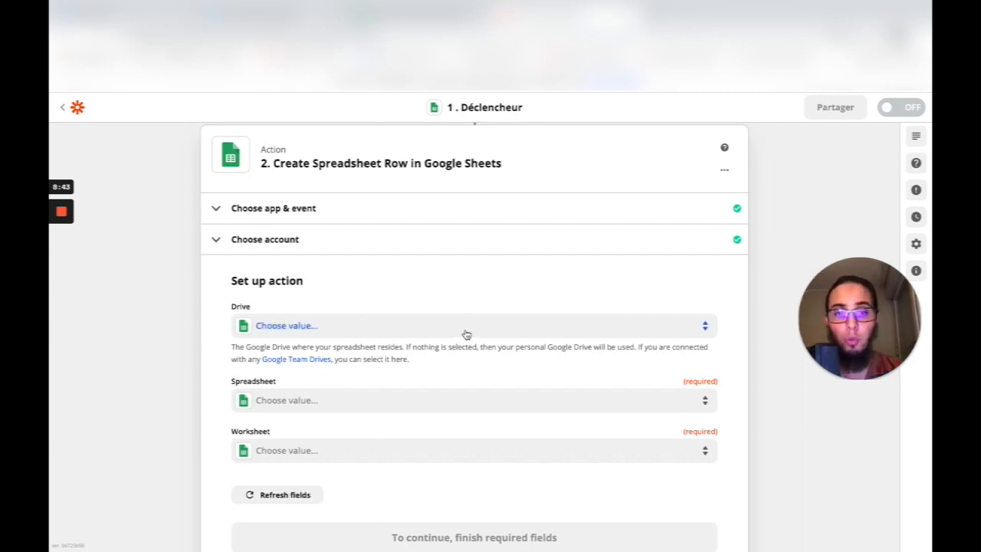
- Set the action's Drive to My Google Drive and browse the available spreadsheets
{"action": "left_click", "coordinate": [467, 332]}
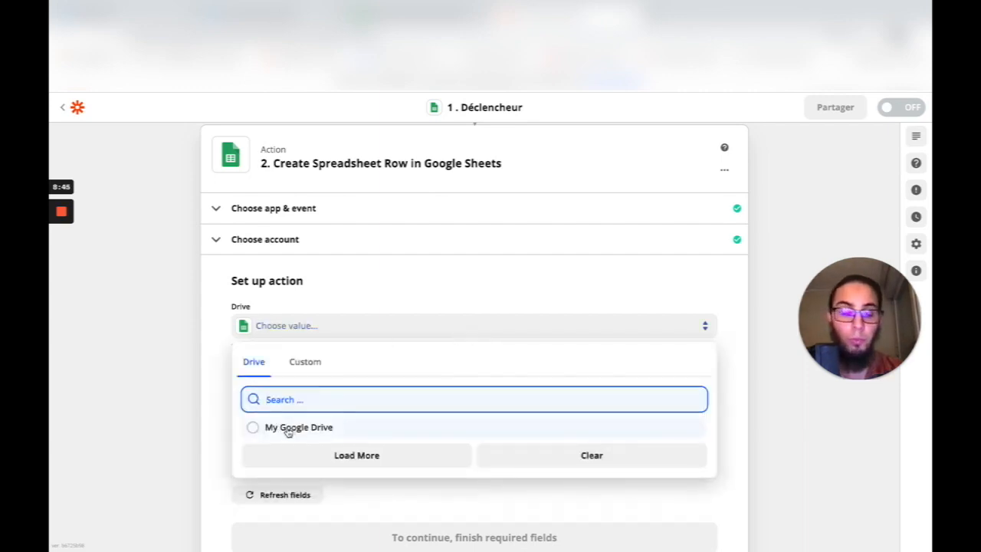
{"action": "left_click", "coordinate": [288, 429]}
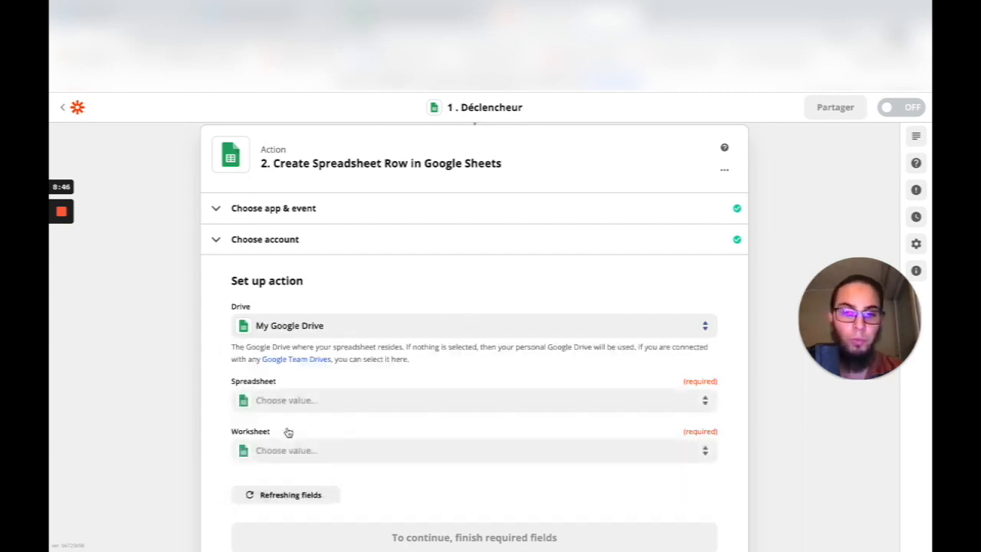
{"action": "left_click", "coordinate": [376, 403]}
{"action": "scroll", "coordinate": [376, 402], "scroll_direction": "down", "scroll_amount": 1}
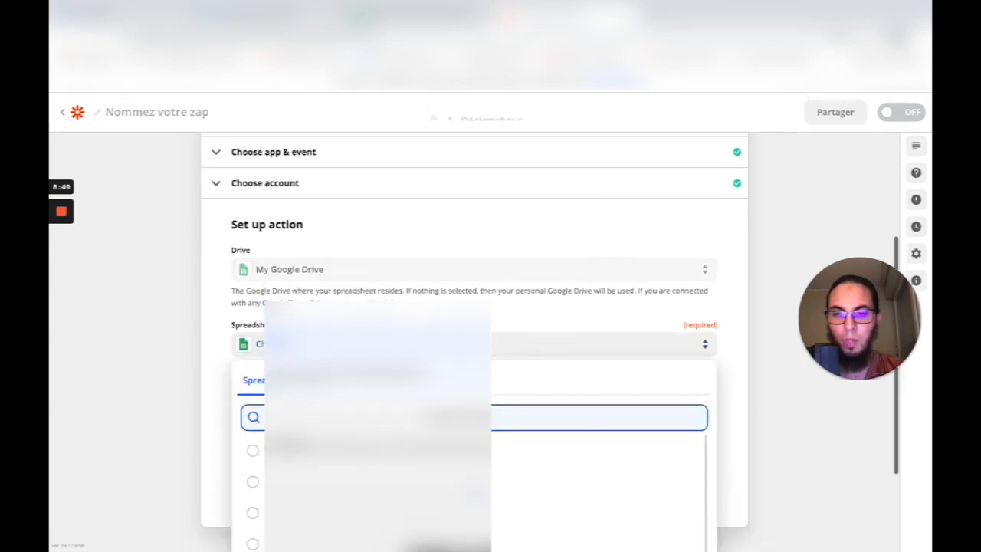
{"action": "scroll", "coordinate": [376, 402], "scroll_direction": "down", "scroll_amount": 1}
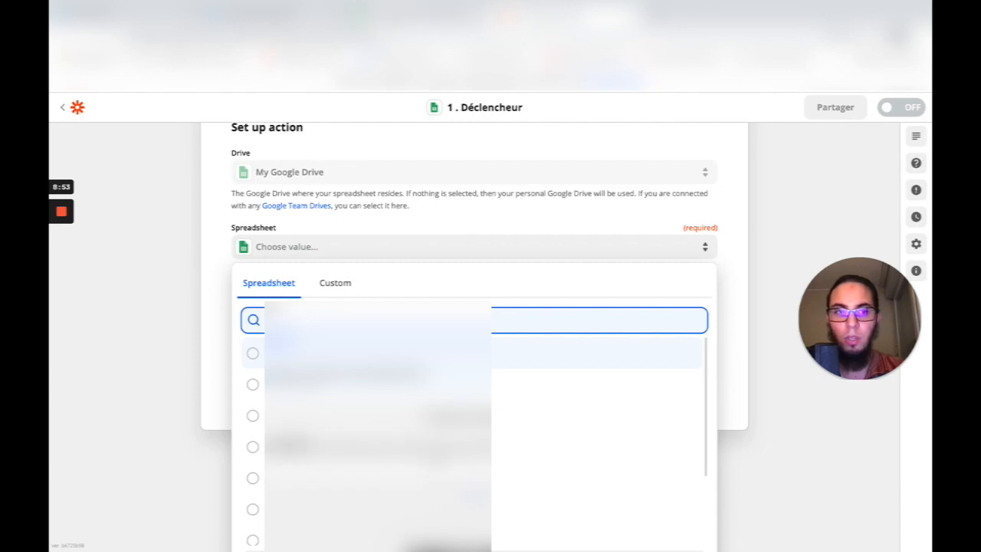
{"action": "left_click", "coordinate": [421, 13]}
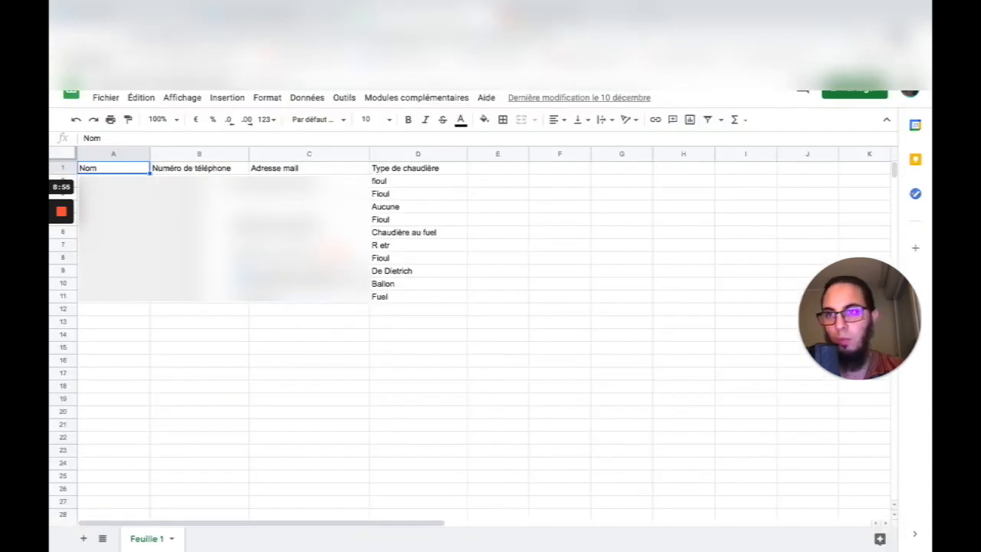
- Create a new blank spreadsheet from the Google Sheets app and select cell B6
{"action": "left_click", "coordinate": [85, 59]}
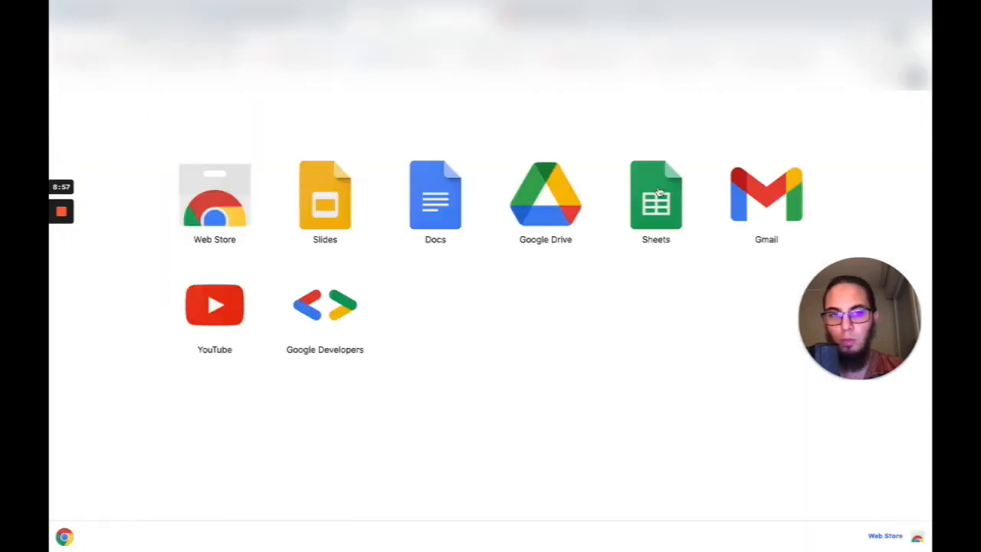
{"action": "left_click", "coordinate": [658, 194]}
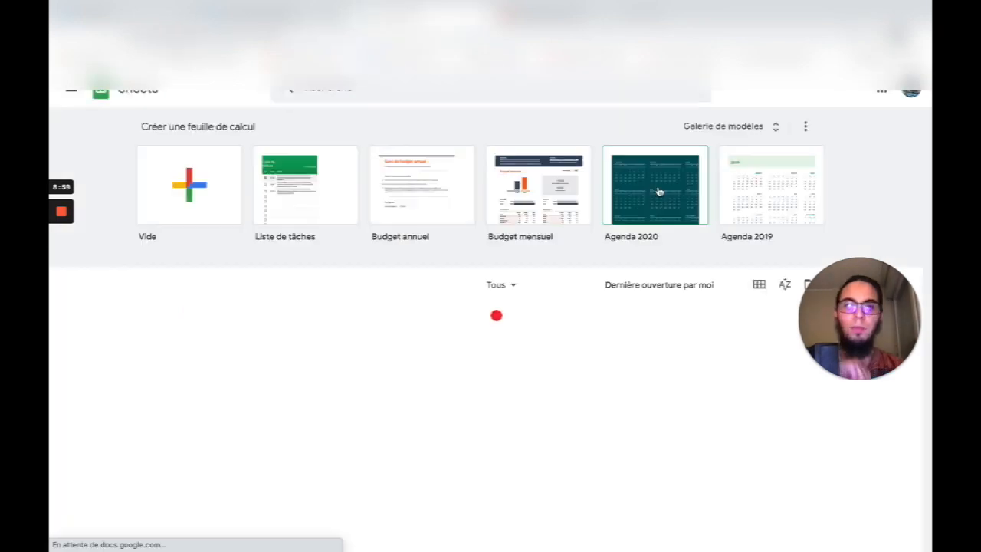
{"action": "scroll", "coordinate": [404, 235], "scroll_direction": "down", "scroll_amount": 1}
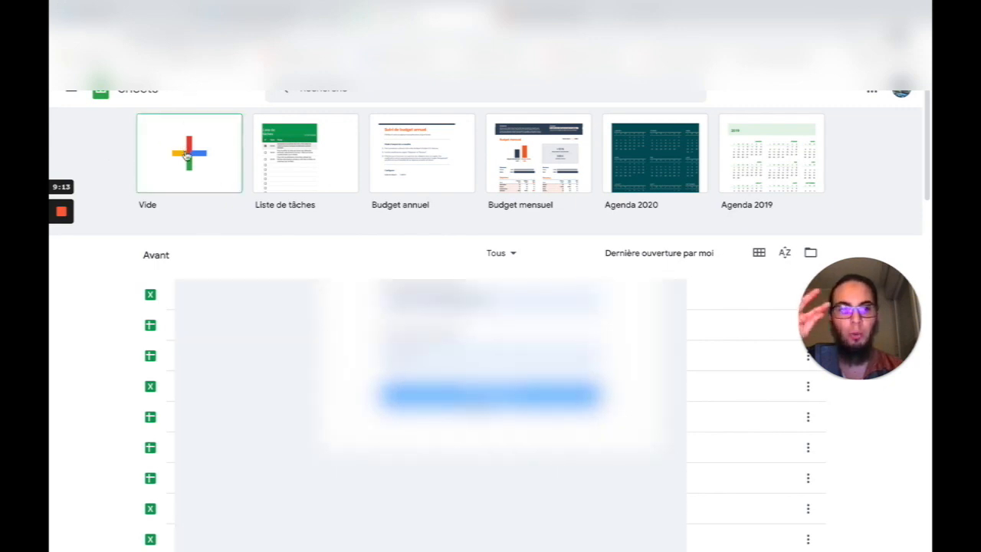
{"action": "left_click", "coordinate": [188, 130]}
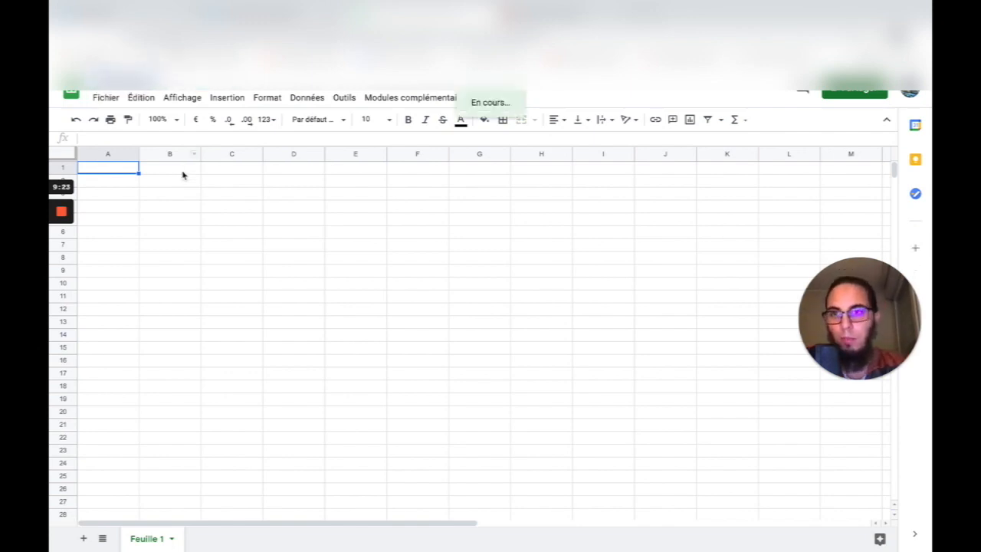
{"action": "left_click", "coordinate": [183, 238]}
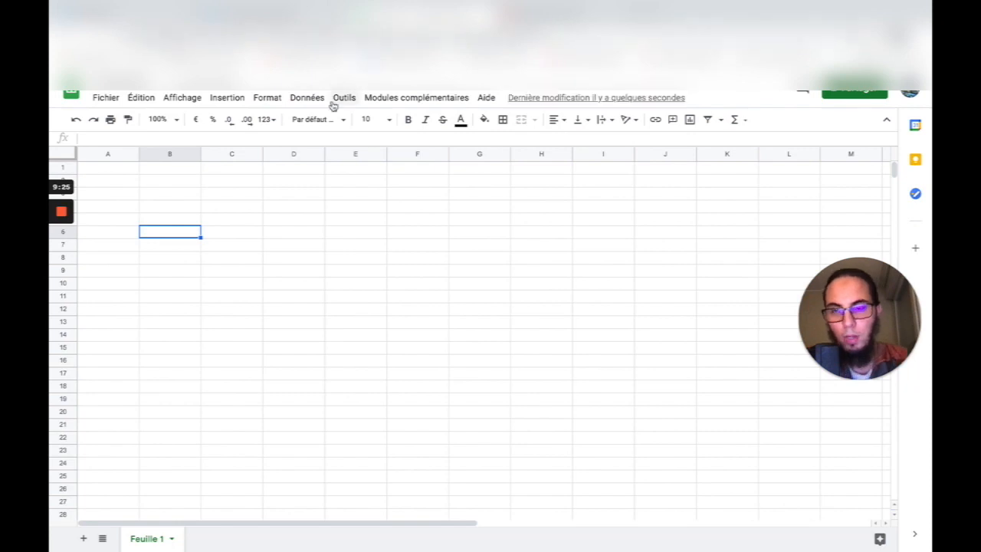
- Browse the action's spreadsheet list in Zapier, loading more spreadsheets into it
{"action": "left_click", "coordinate": [559, 13]}
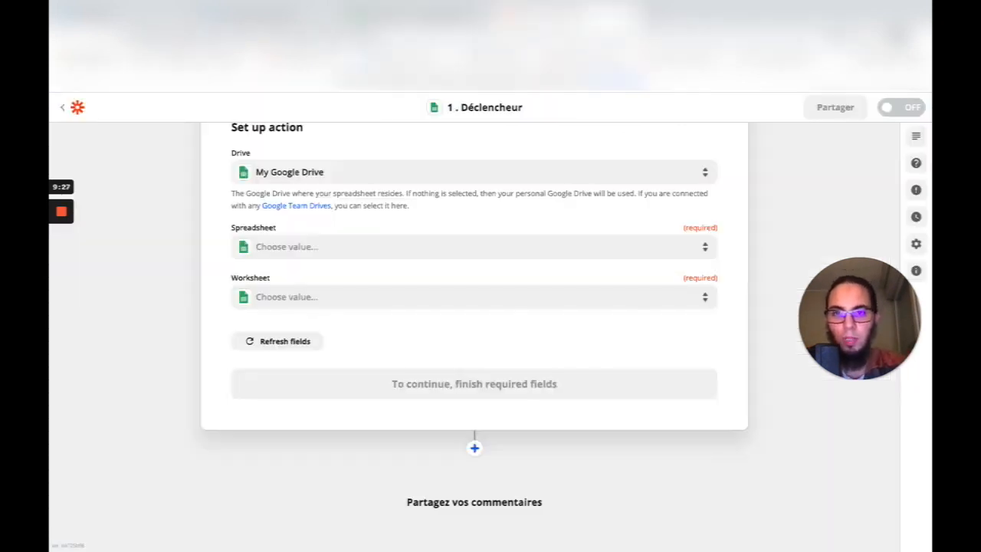
{"action": "left_click", "coordinate": [405, 247]}
{"action": "scroll", "coordinate": [368, 429], "scroll_direction": "down", "scroll_amount": 5}
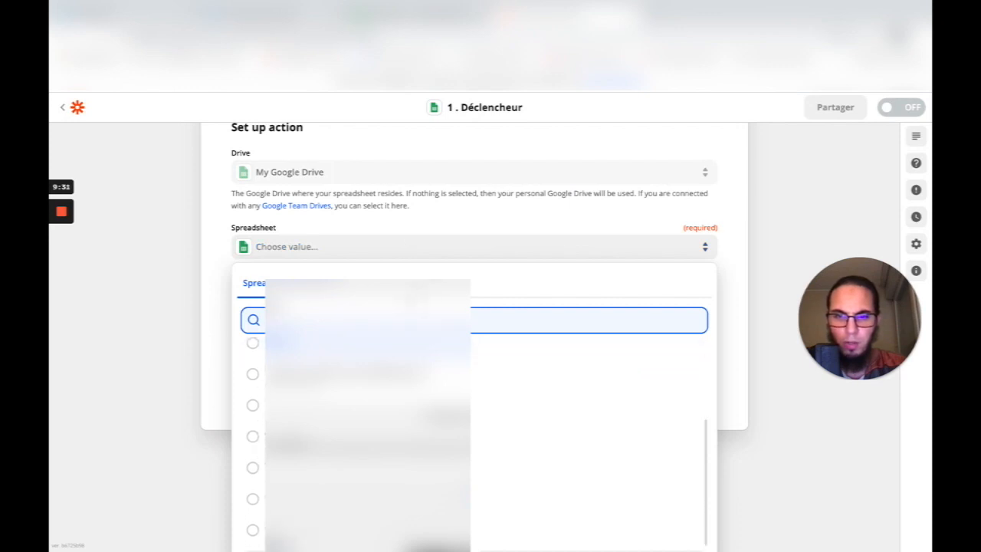
{"action": "scroll", "coordinate": [368, 429], "scroll_direction": "down", "scroll_amount": 1}
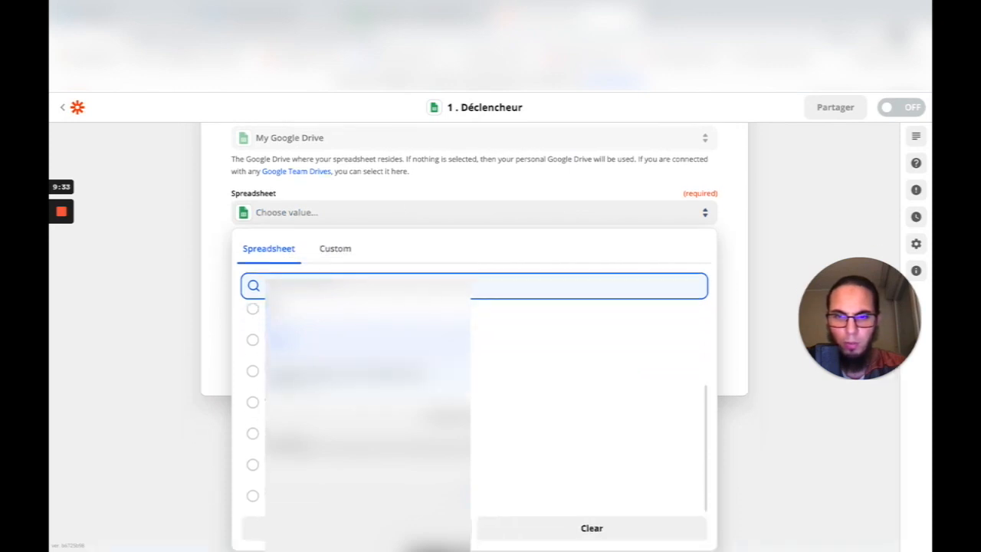
{"action": "left_click", "coordinate": [356, 528]}
{"action": "scroll", "coordinate": [368, 406], "scroll_direction": "up", "scroll_amount": 6}
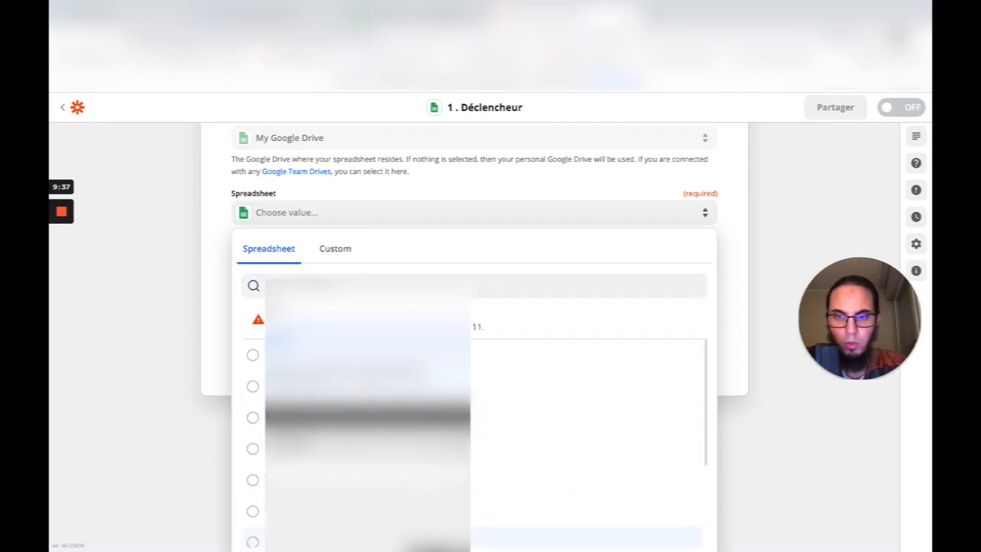
{"action": "scroll", "coordinate": [368, 406], "scroll_direction": "down", "scroll_amount": 1}
{"action": "scroll", "coordinate": [423, 276], "scroll_direction": "down", "scroll_amount": 2}
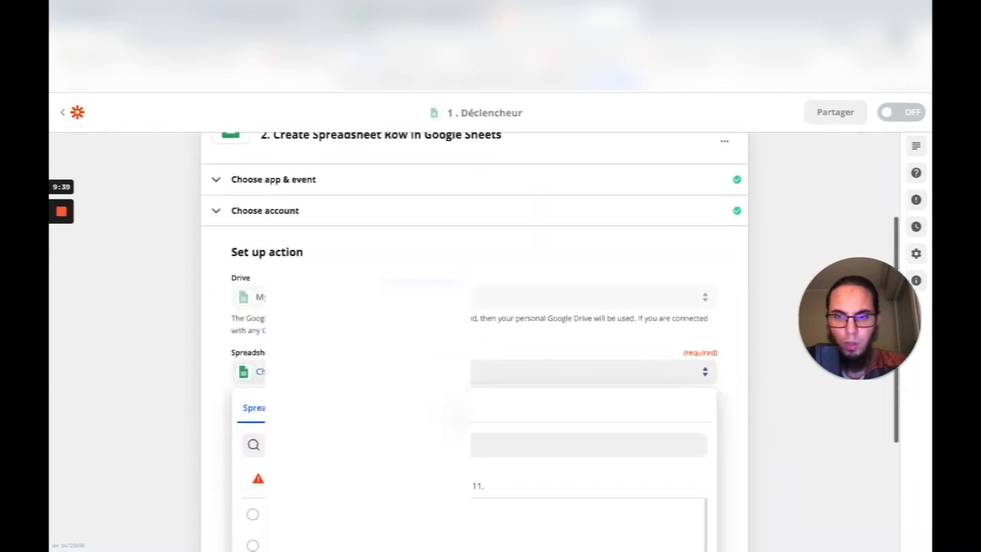
{"action": "scroll", "coordinate": [423, 276], "scroll_direction": "down", "scroll_amount": 2}
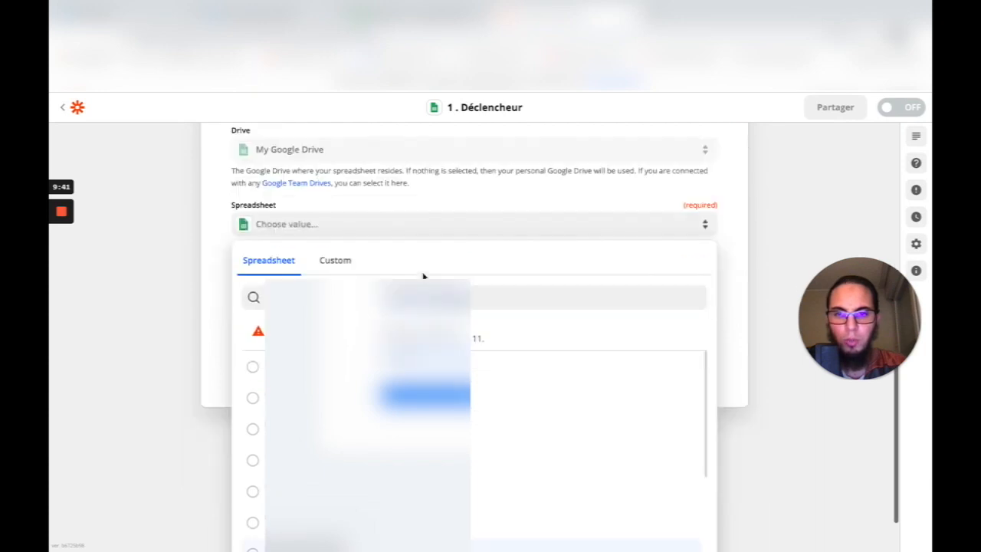
{"action": "left_click", "coordinate": [207, 256]}
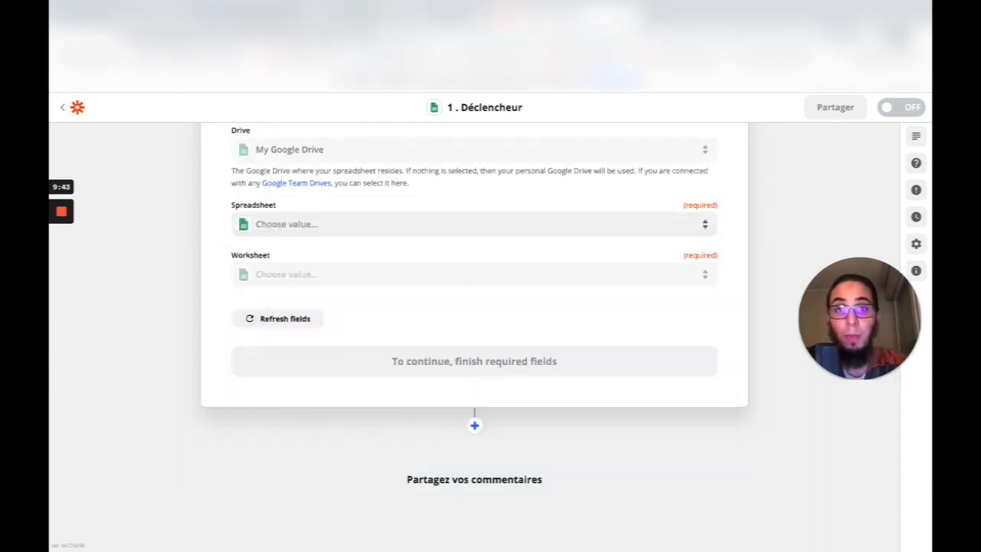
- Check the new blank sheet, then reopen Zapier's spreadsheet list and scroll through it
{"action": "left_click", "coordinate": [435, 18]}
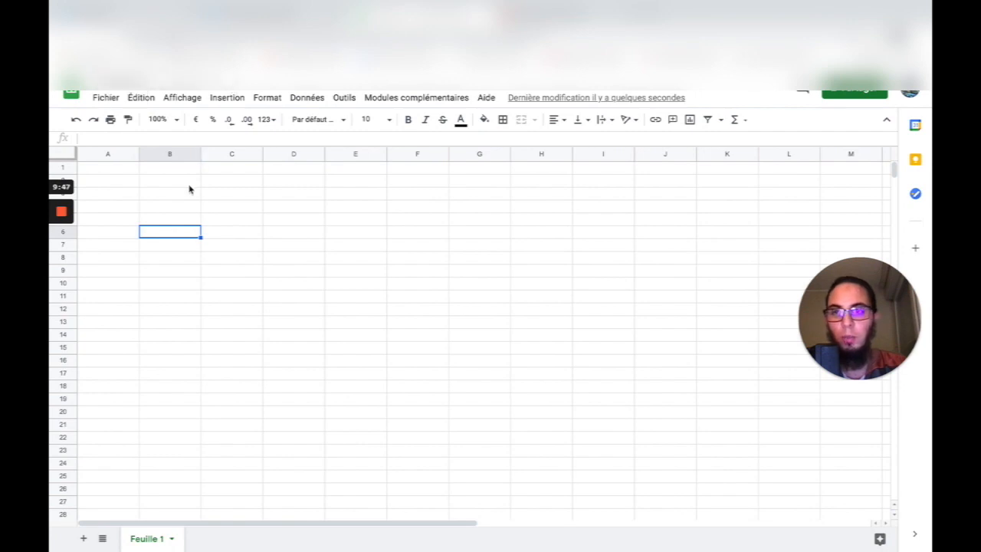
{"action": "left_click", "coordinate": [177, 204]}
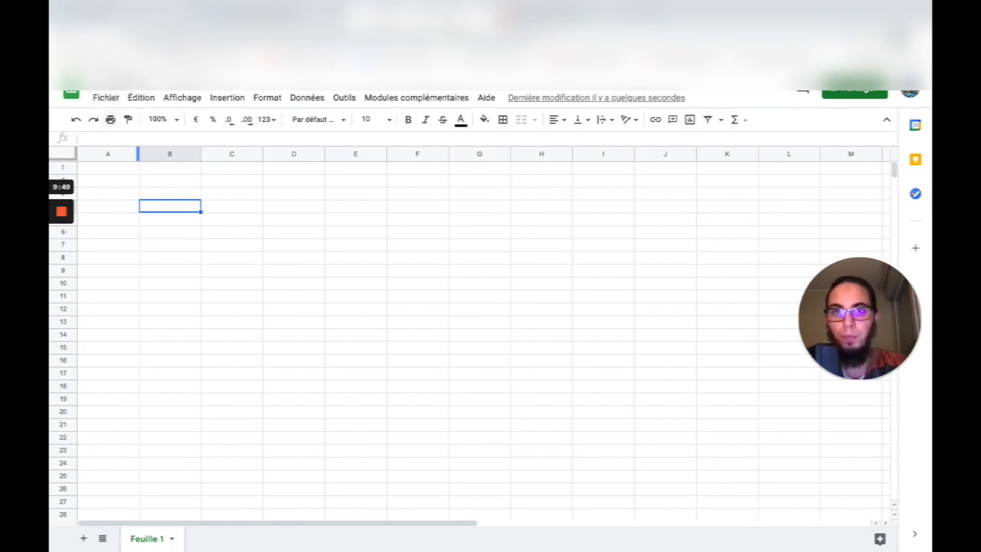
{"action": "left_click", "coordinate": [307, 17]}
{"action": "left_click", "coordinate": [571, 17]}
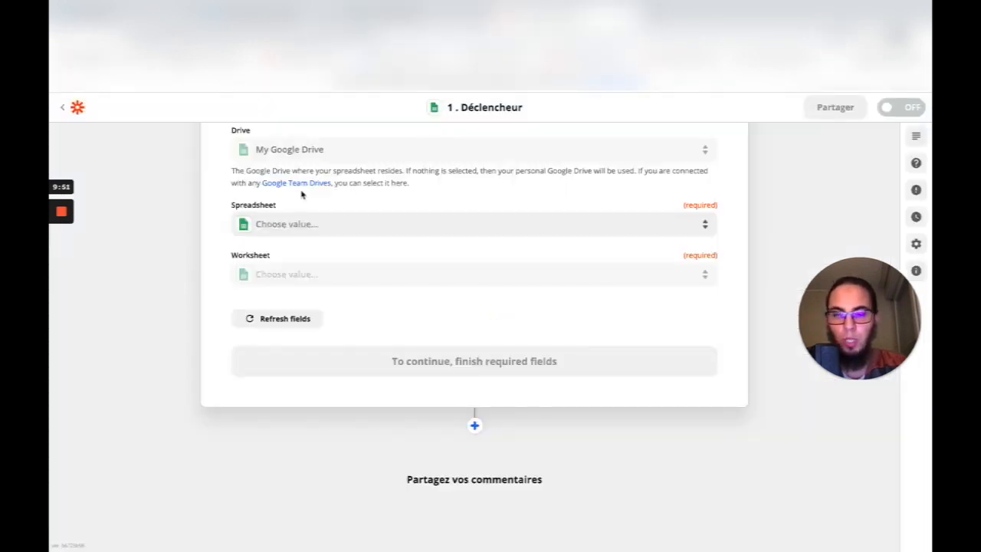
{"action": "left_click", "coordinate": [366, 228]}
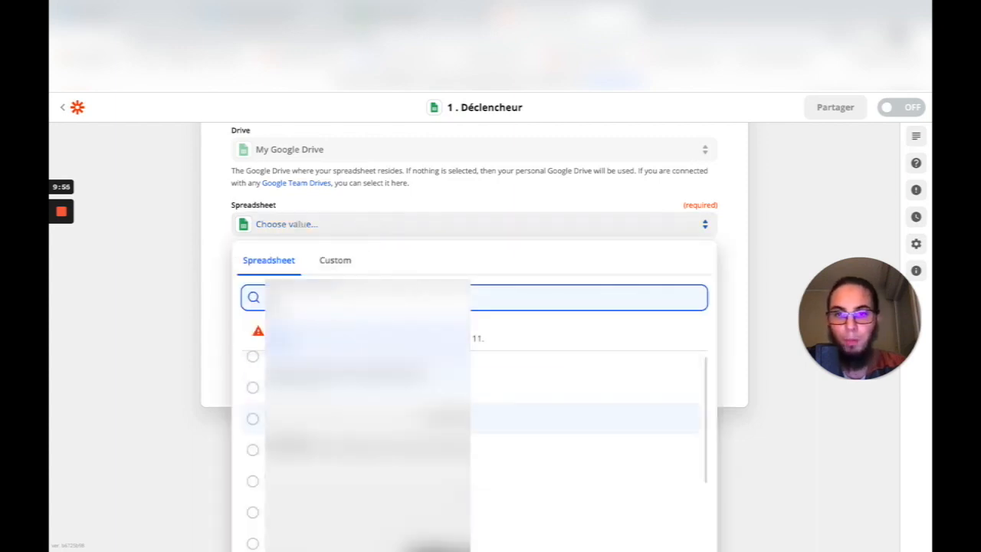
{"action": "scroll", "coordinate": [368, 434], "scroll_direction": "up", "scroll_amount": 1}
{"action": "scroll", "coordinate": [368, 433], "scroll_direction": "down", "scroll_amount": 1}
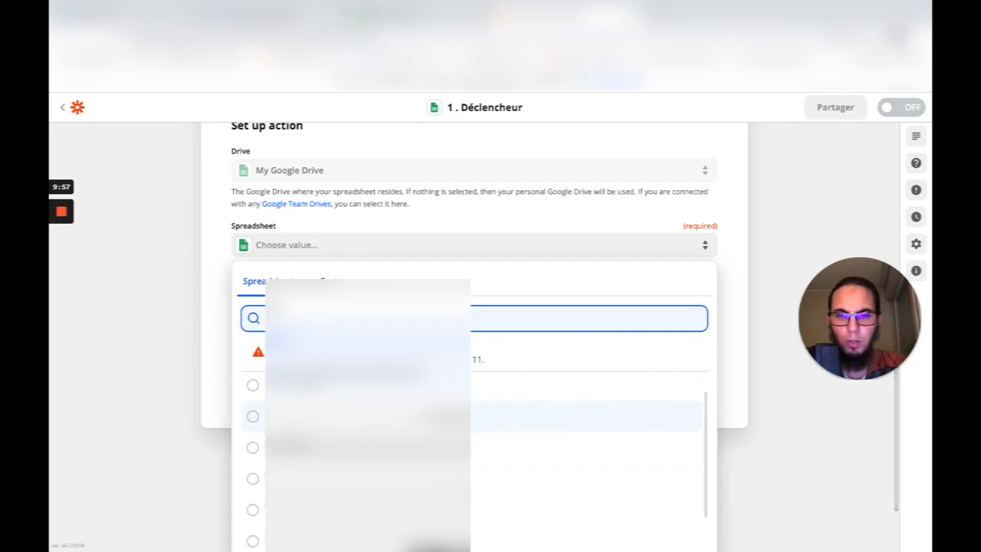
{"action": "scroll", "coordinate": [368, 429], "scroll_direction": "down", "scroll_amount": 1}
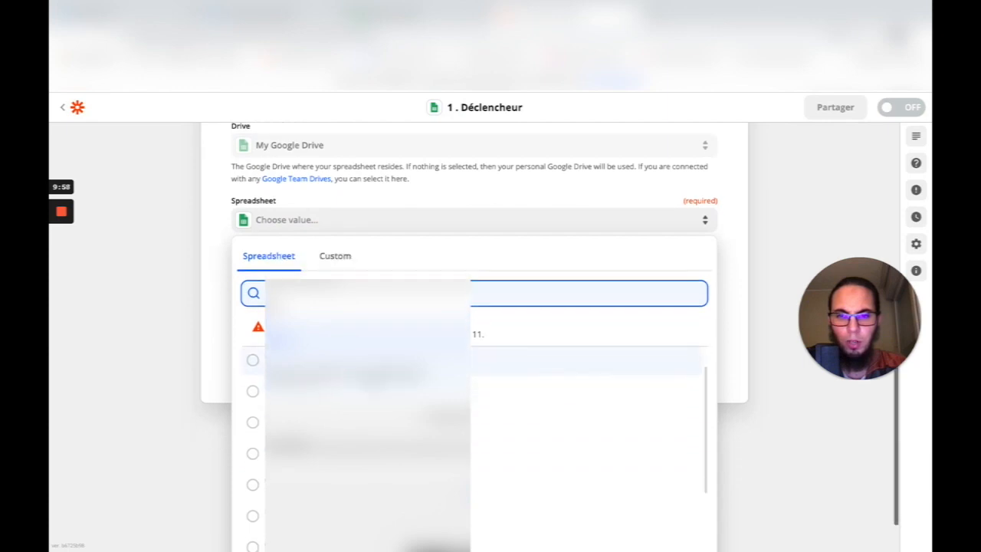
- Select spreadsheet 'Base de données Étao ébéa', refresh fields, and choose worksheet 'Feuille 1'
{"action": "left_click", "coordinate": [255, 425]}
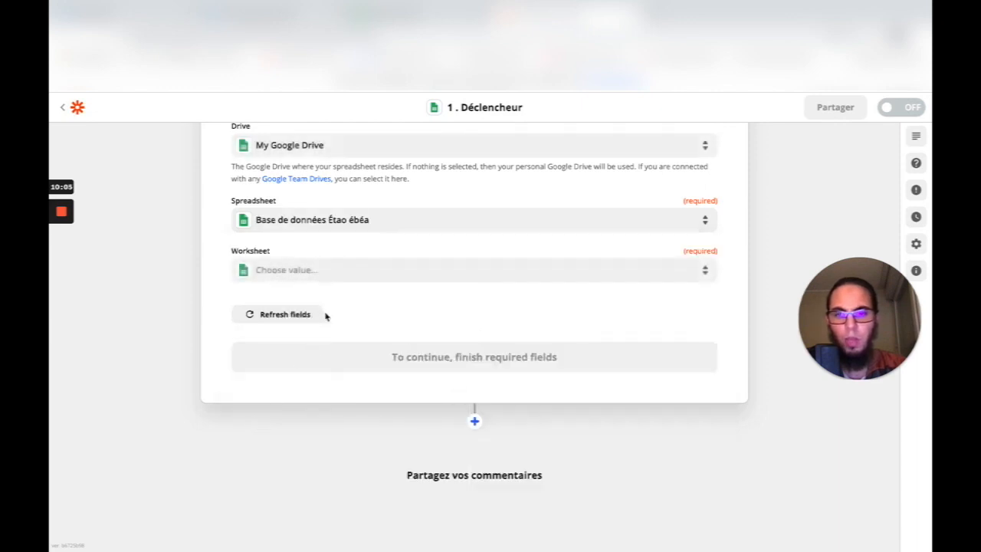
{"action": "left_click", "coordinate": [280, 318]}
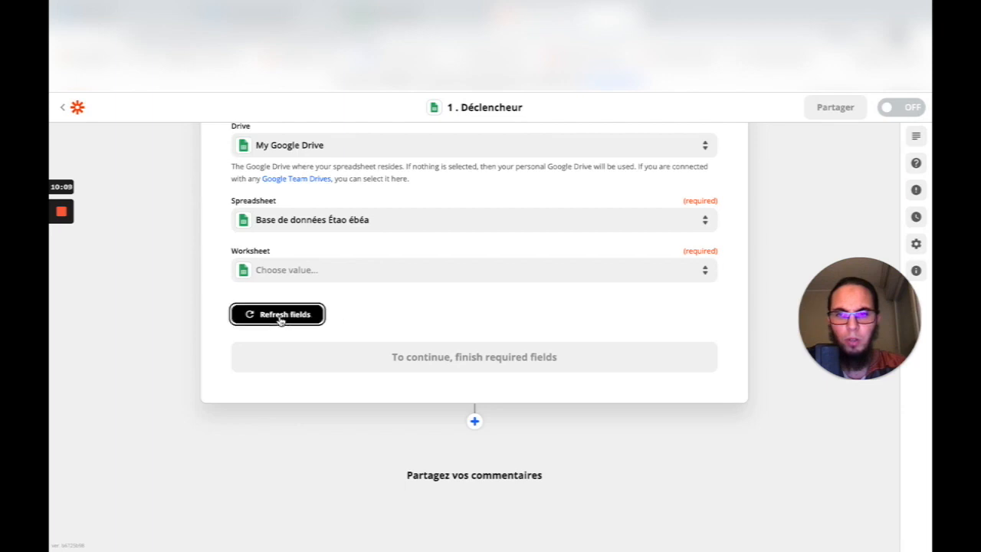
{"action": "scroll", "coordinate": [366, 312], "scroll_direction": "up", "scroll_amount": 3}
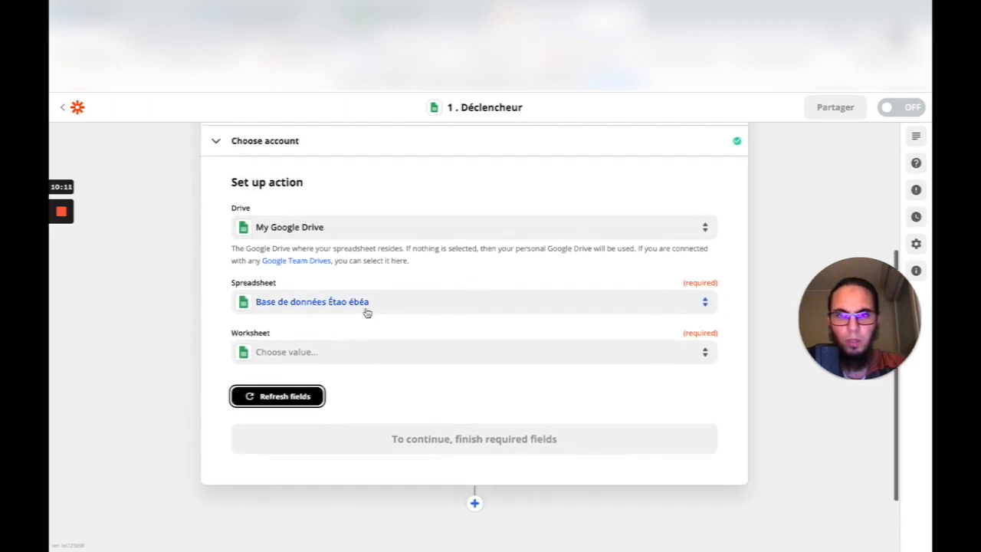
{"action": "scroll", "coordinate": [366, 312], "scroll_direction": "down", "scroll_amount": 1}
{"action": "scroll", "coordinate": [366, 313], "scroll_direction": "down", "scroll_amount": 1}
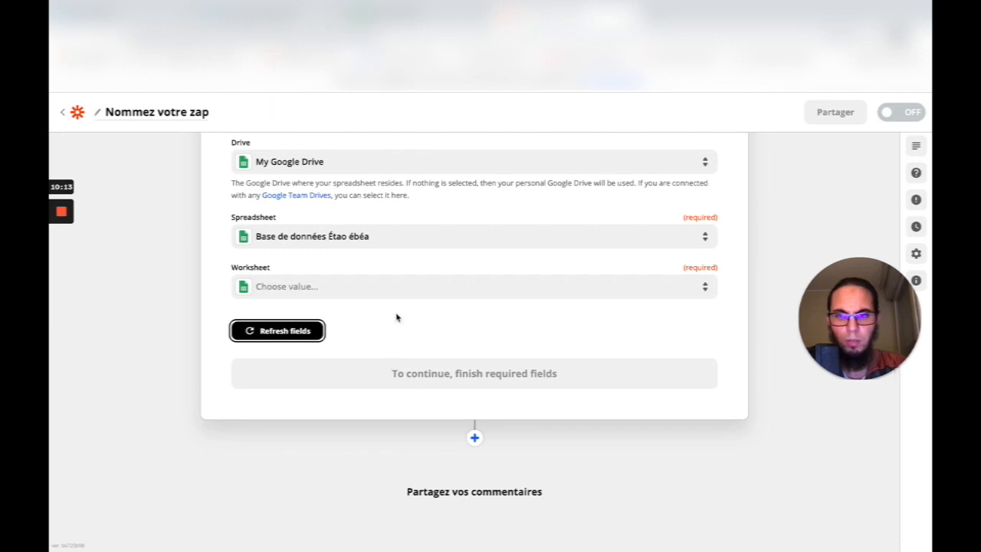
{"action": "left_click", "coordinate": [317, 289]}
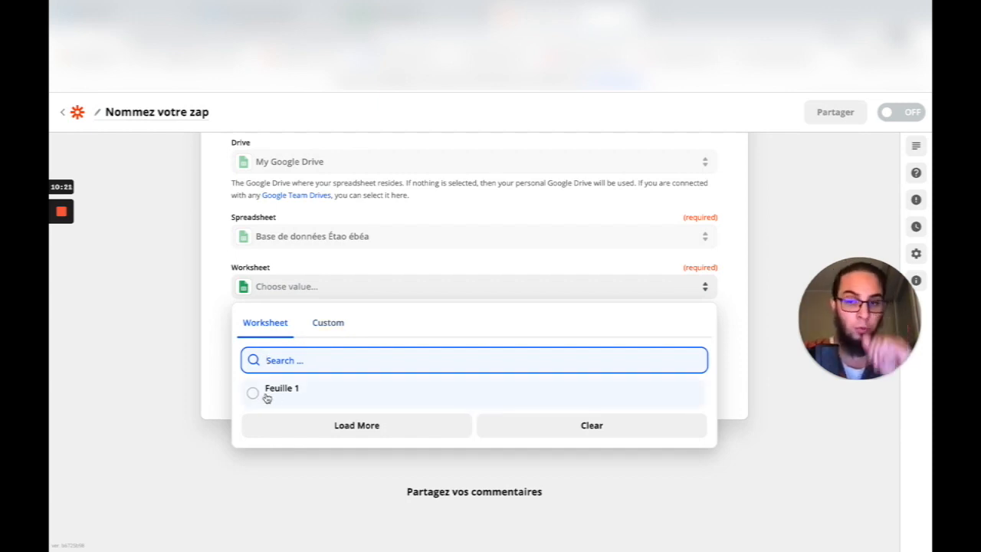
{"action": "left_click", "coordinate": [250, 395]}
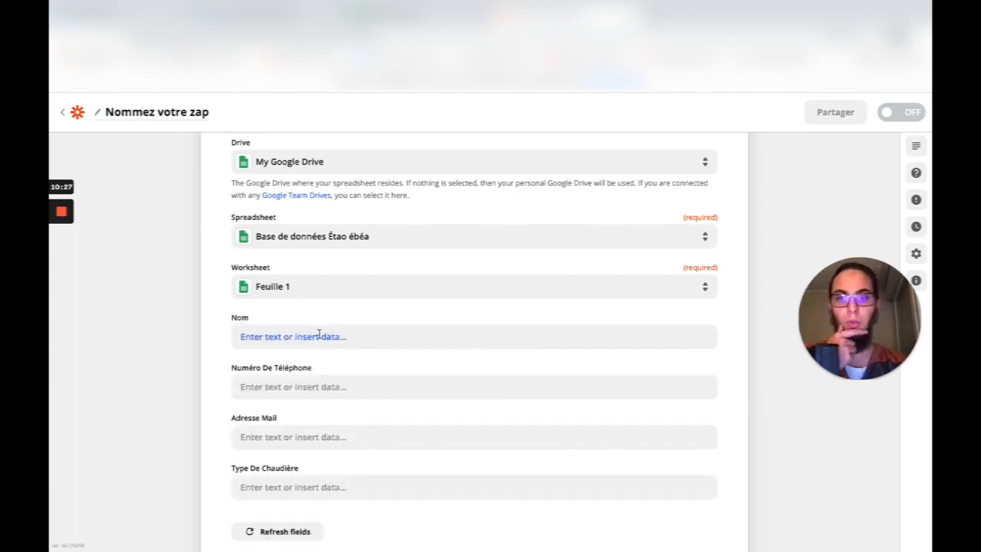
- Show the Systeme.io first name, email and last name choices for the Nom field
{"action": "left_click", "coordinate": [303, 345]}
{"action": "left_click", "coordinate": [305, 312]}
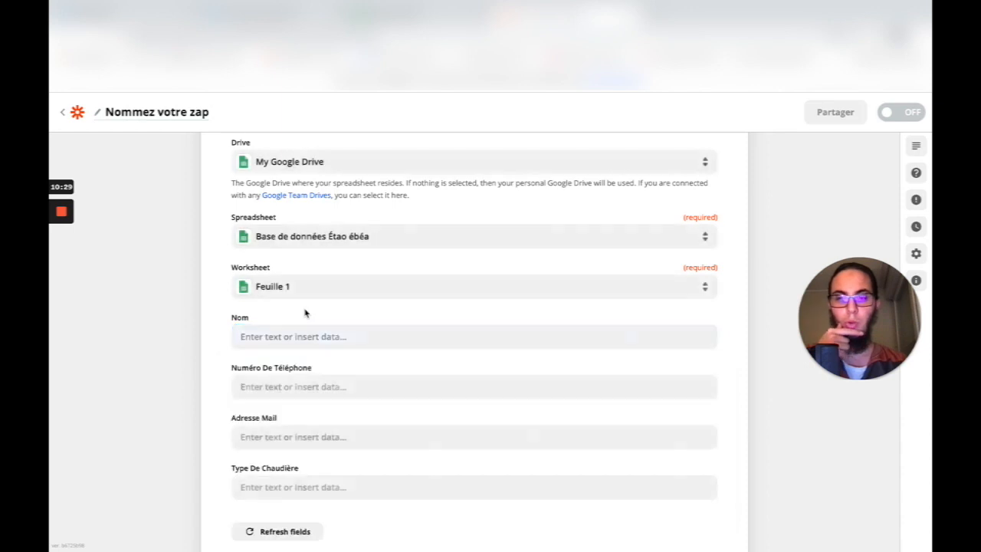
{"action": "scroll", "coordinate": [265, 435], "scroll_direction": "down", "scroll_amount": 1}
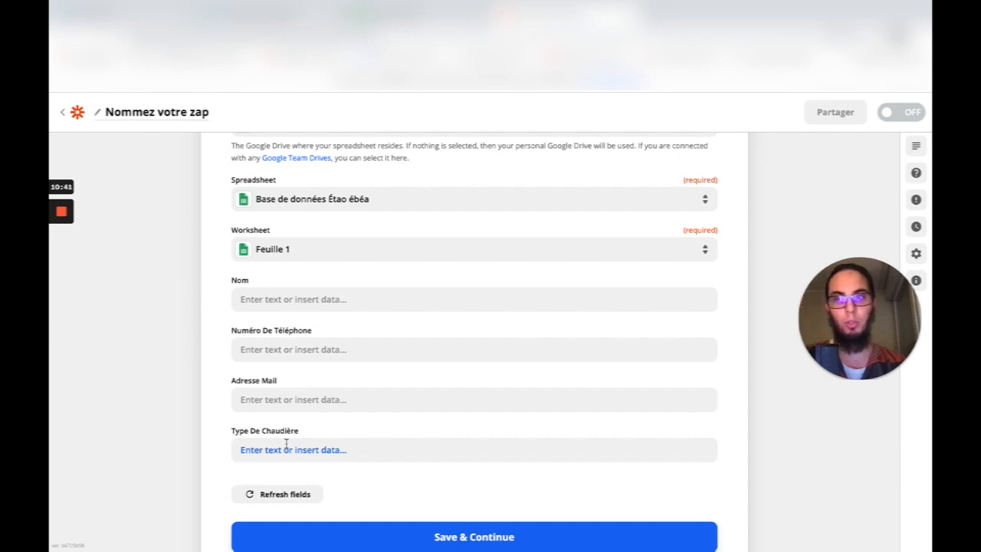
{"action": "left_click", "coordinate": [284, 299]}
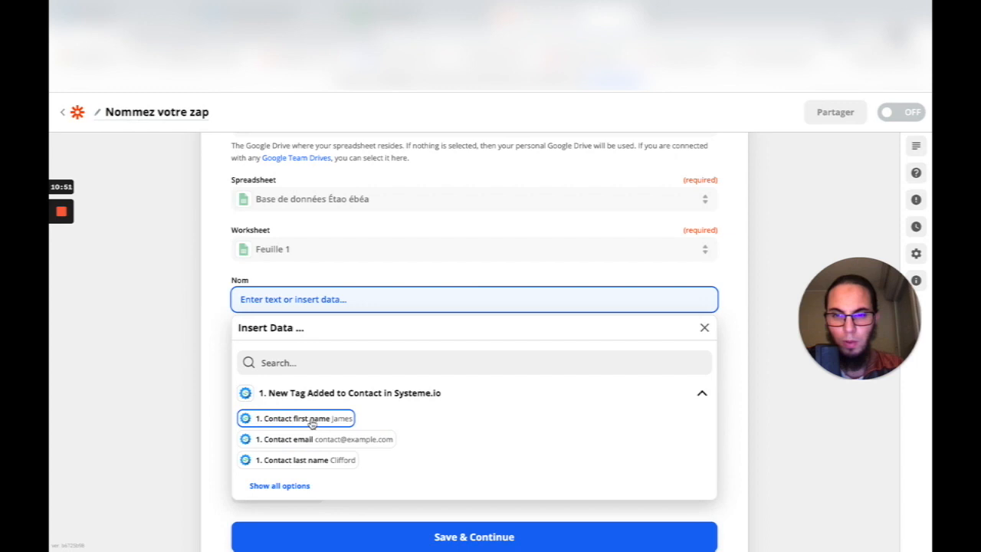
- Map Contact last name into Nom and Contact phone number into the phone field
{"action": "left_click", "coordinate": [306, 461]}
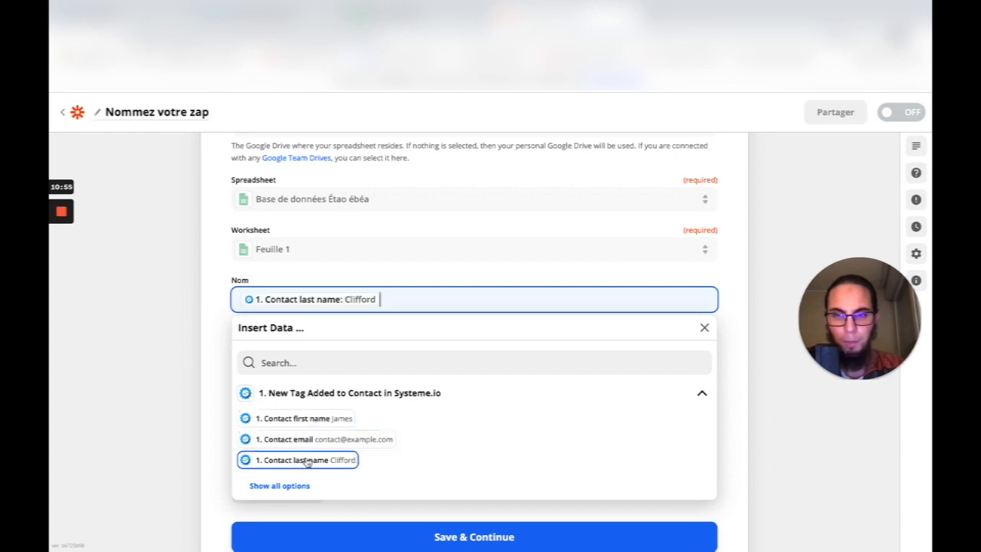
{"action": "left_click", "coordinate": [283, 280]}
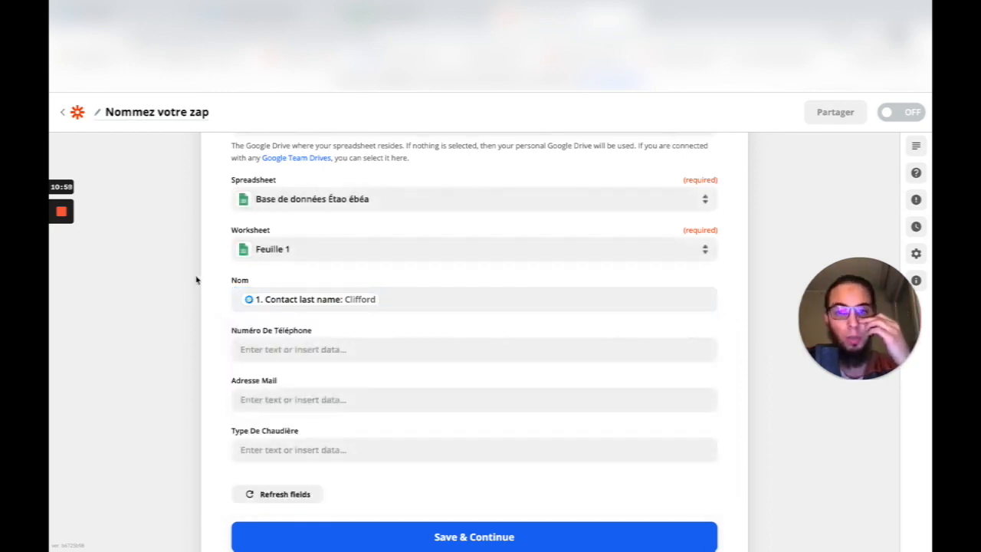
{"action": "left_click", "coordinate": [272, 349]}
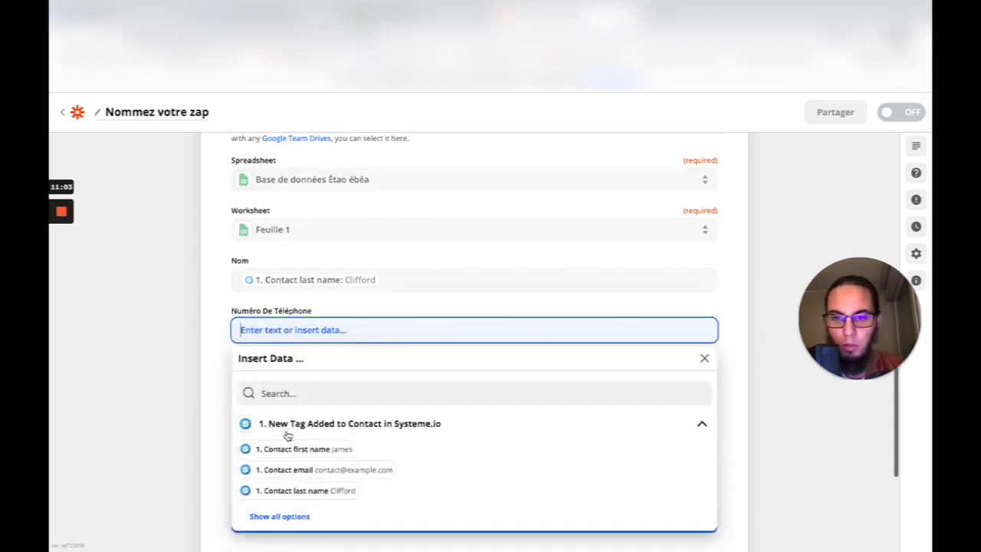
{"action": "left_click", "coordinate": [279, 499]}
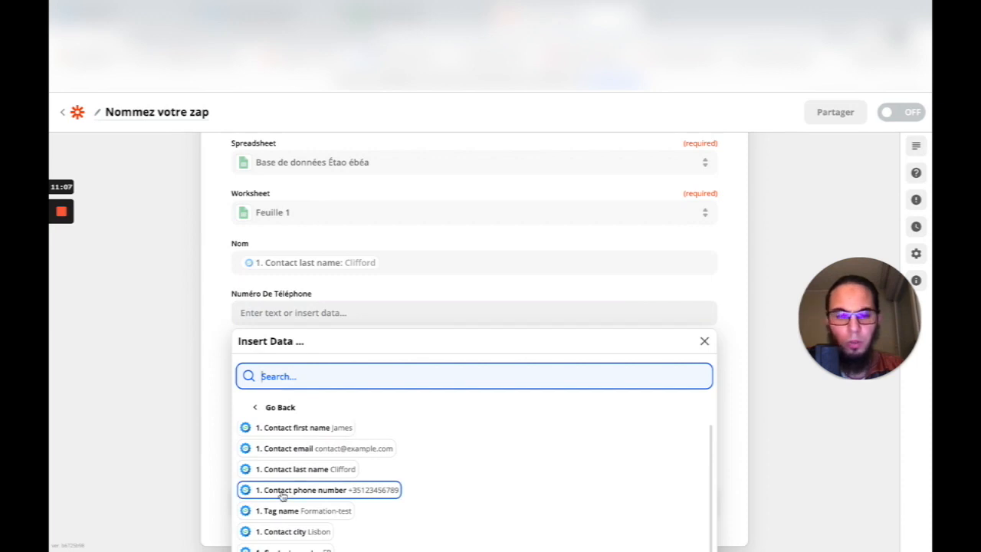
{"action": "left_click", "coordinate": [282, 490]}
- Map Contact email into e-mail and Contact first name into boiler type, then save
{"action": "left_click", "coordinate": [204, 349]}
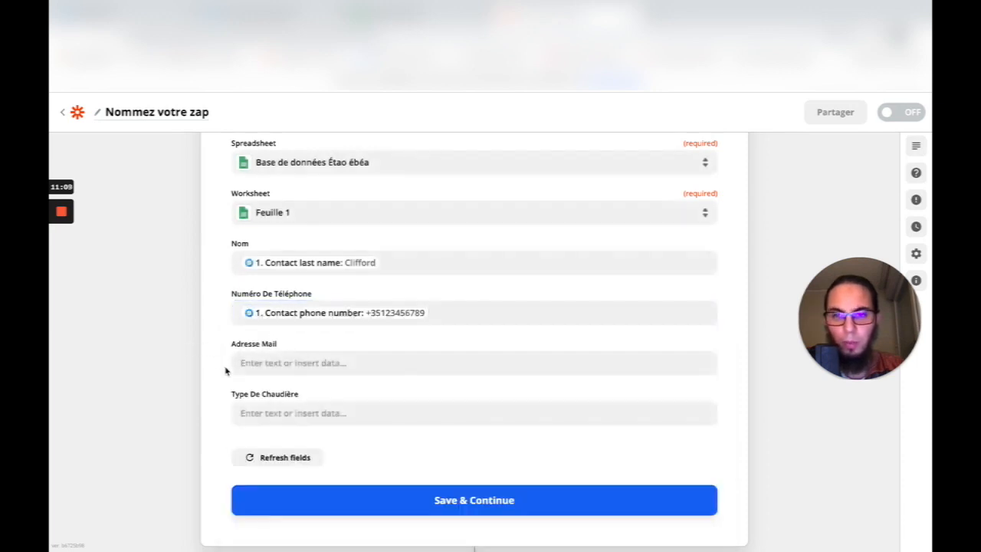
{"action": "left_click", "coordinate": [279, 342]}
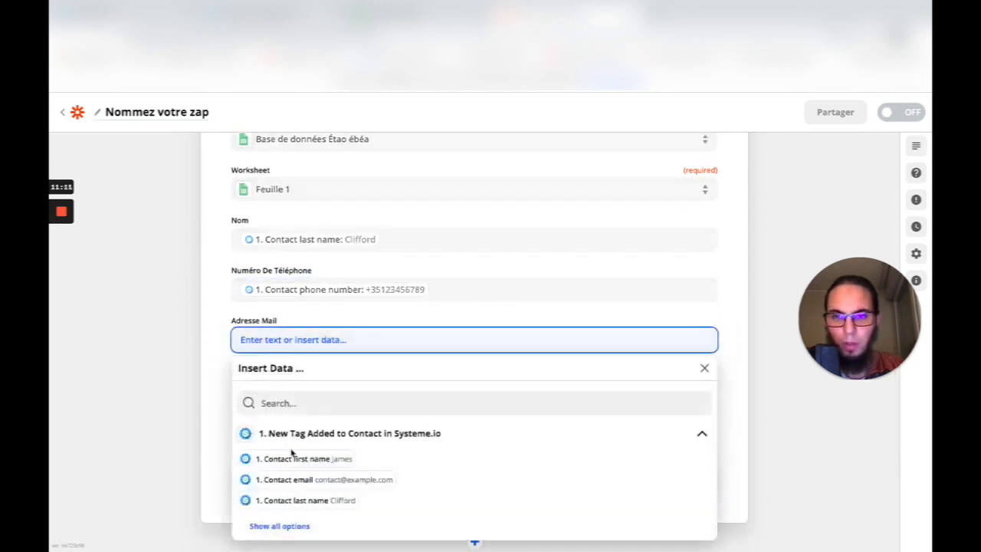
{"action": "left_click", "coordinate": [289, 483]}
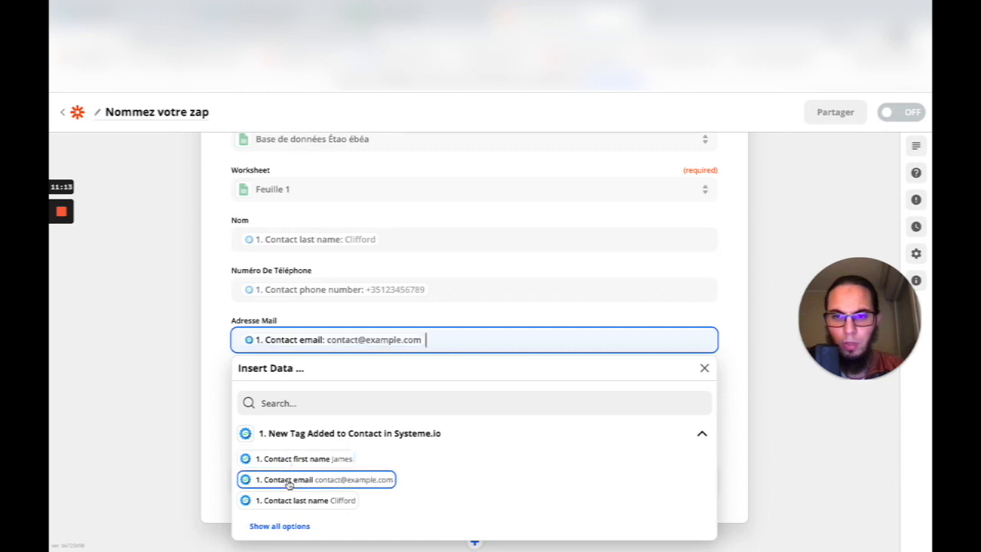
{"action": "left_click", "coordinate": [205, 326]}
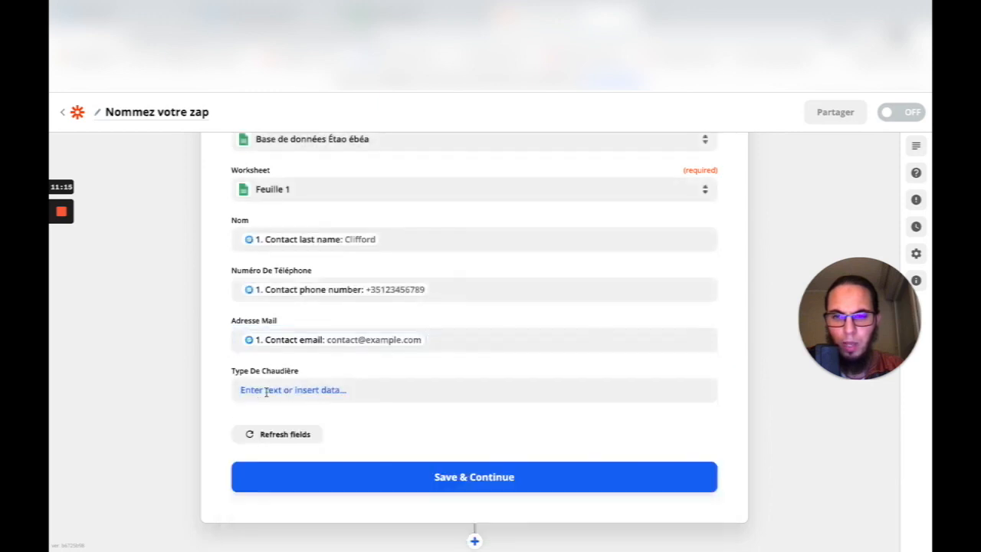
{"action": "left_click", "coordinate": [266, 391]}
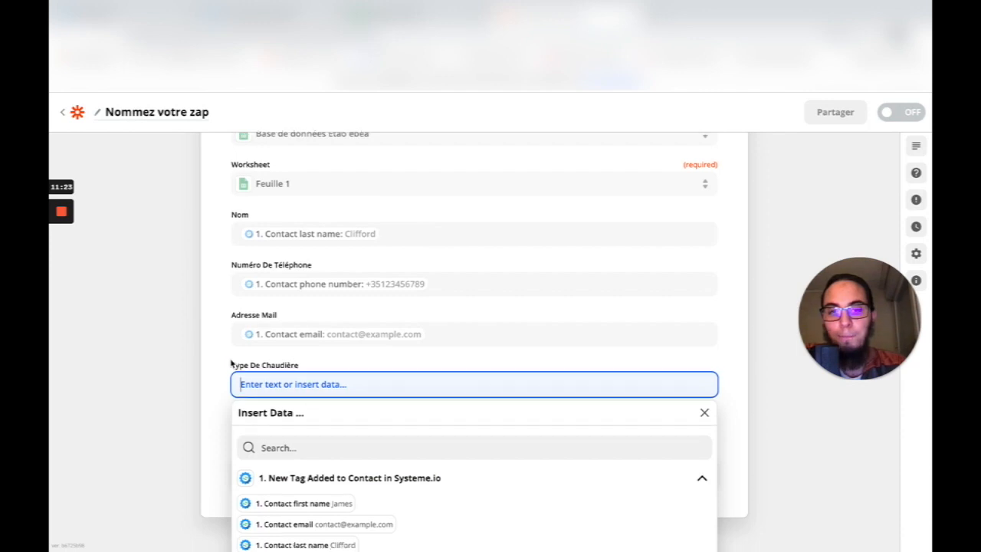
{"action": "scroll", "coordinate": [231, 363], "scroll_direction": "down", "scroll_amount": 3}
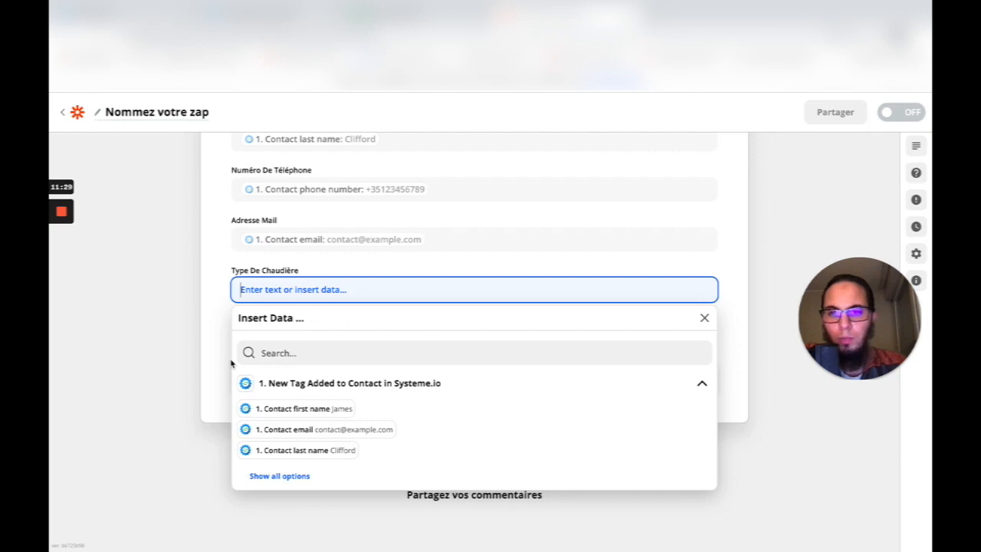
{"action": "left_click", "coordinate": [316, 408]}
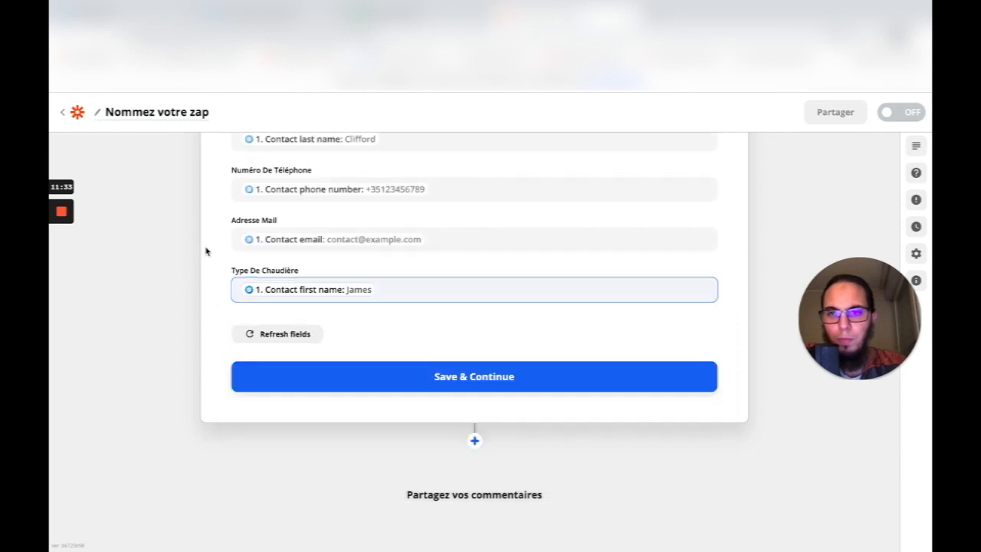
{"action": "left_click", "coordinate": [447, 381]}
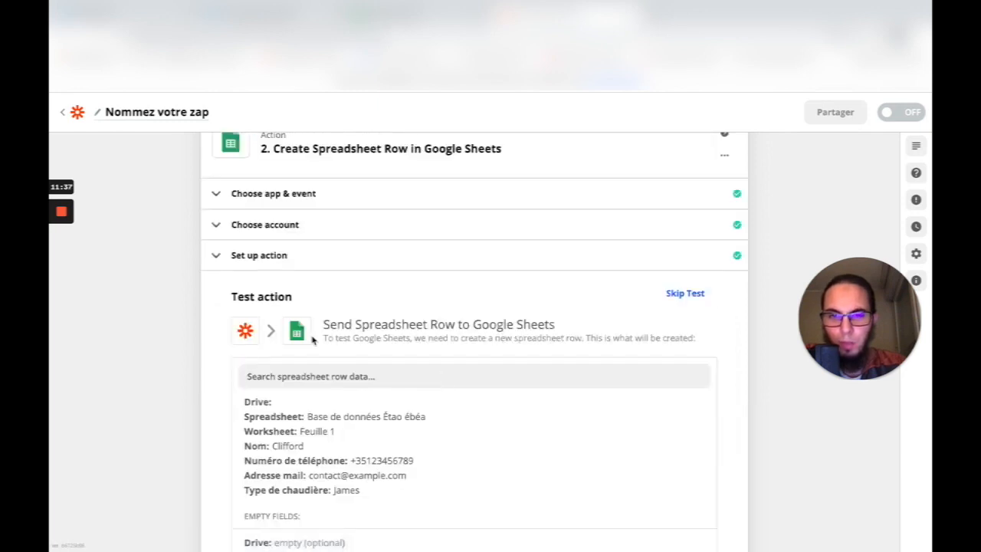
- Send the sample contact to Google Sheets with Test & Continue
{"action": "scroll", "coordinate": [314, 341], "scroll_direction": "down", "scroll_amount": 3}
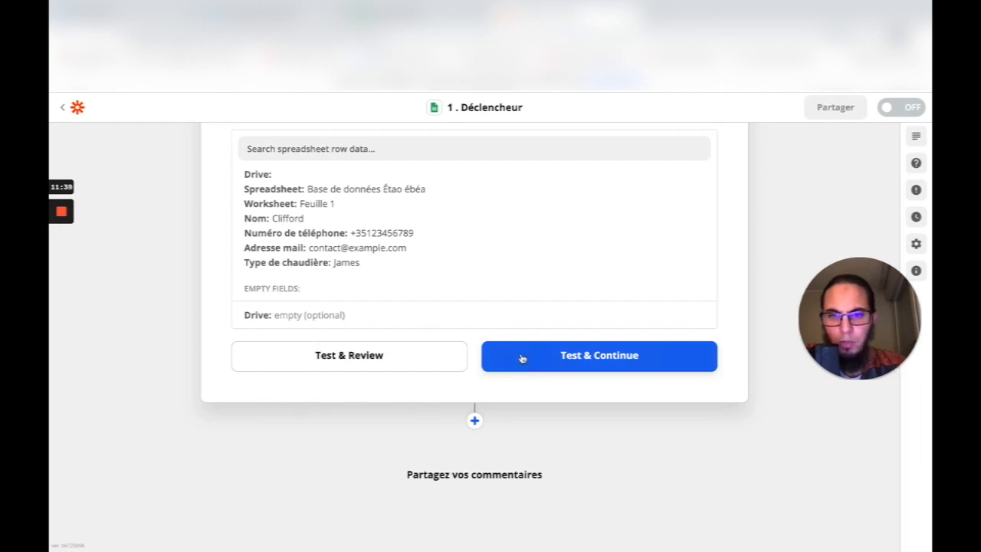
{"action": "left_click", "coordinate": [596, 360]}
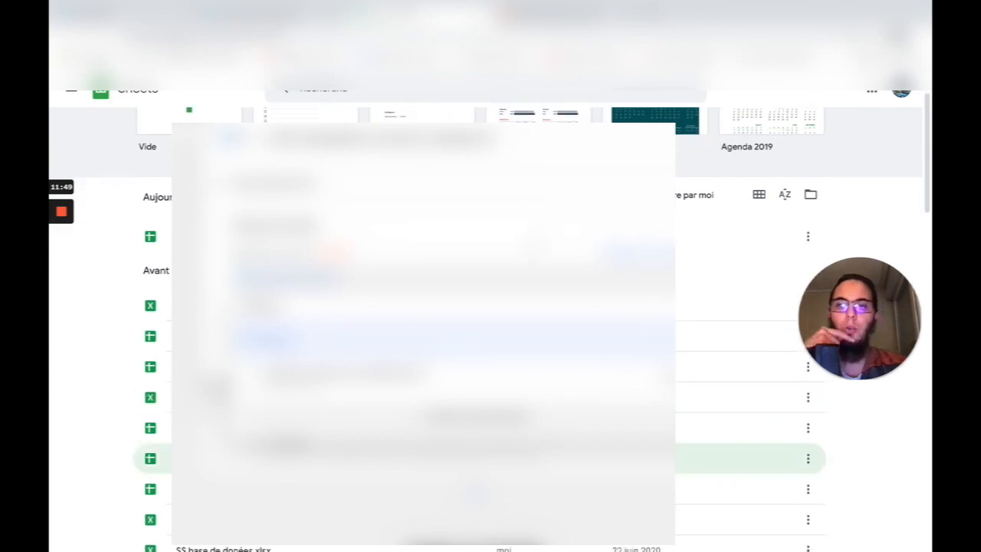
- Switch to the first Google account and open the lead spreadsheet from Sheets home
{"action": "scroll", "coordinate": [490, 322], "scroll_direction": "down", "scroll_amount": 3}
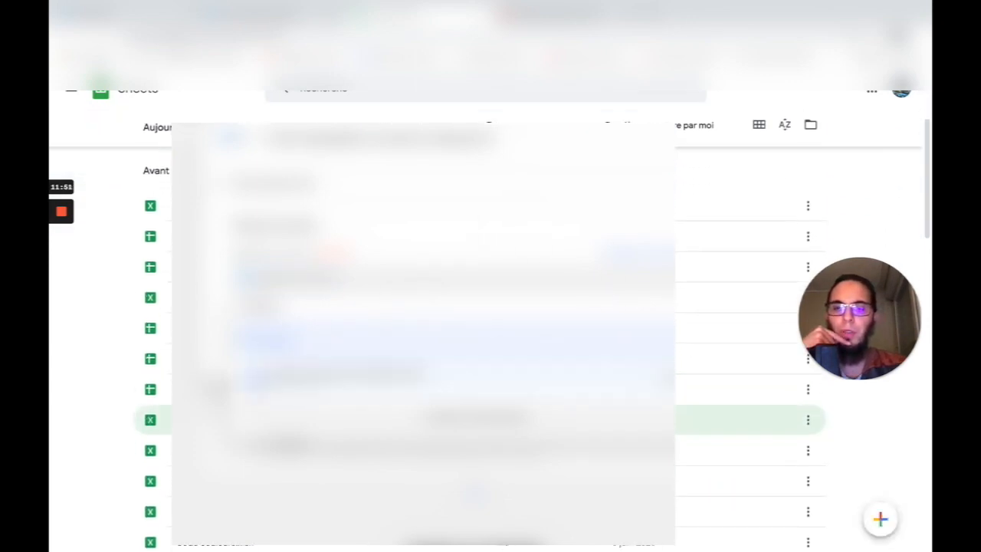
{"action": "scroll", "coordinate": [736, 322], "scroll_direction": "down", "scroll_amount": 2}
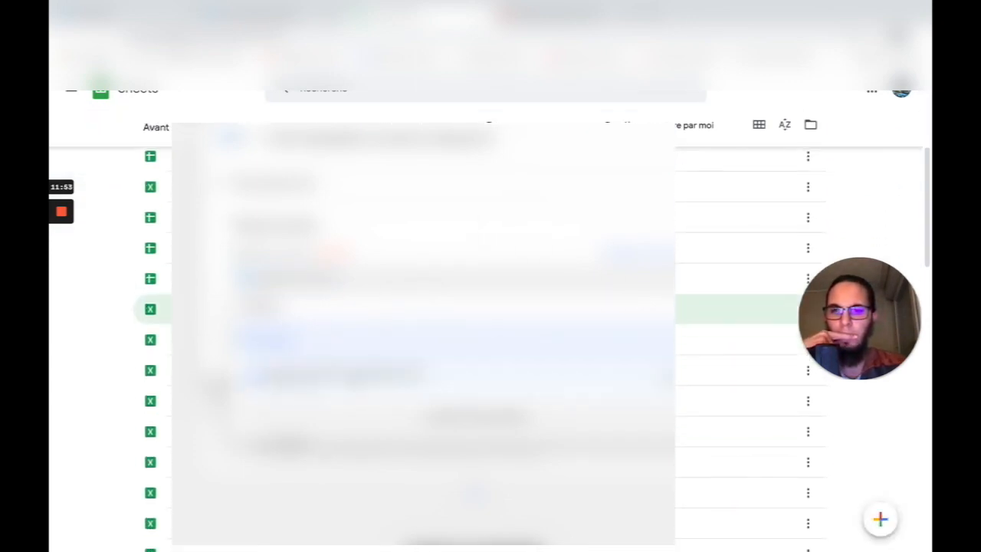
{"action": "scroll", "coordinate": [735, 337], "scroll_direction": "up", "scroll_amount": 3}
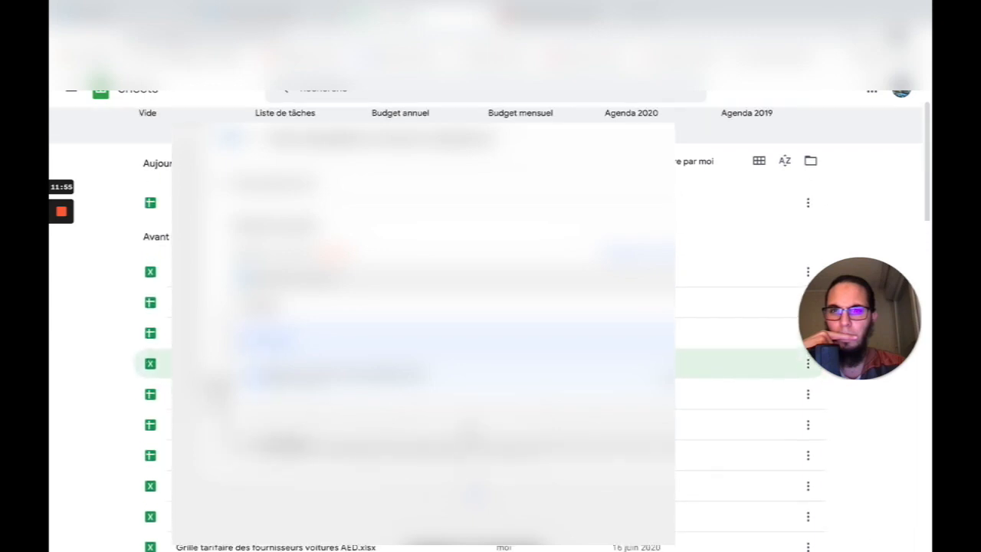
{"action": "scroll", "coordinate": [736, 337], "scroll_direction": "up", "scroll_amount": 2}
{"action": "left_click", "coordinate": [903, 91]}
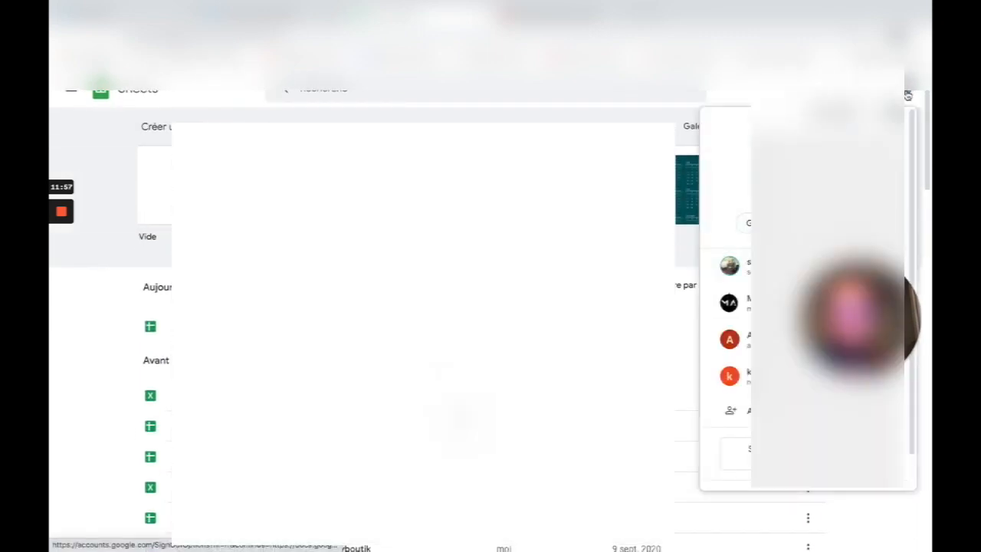
{"action": "left_click", "coordinate": [776, 272]}
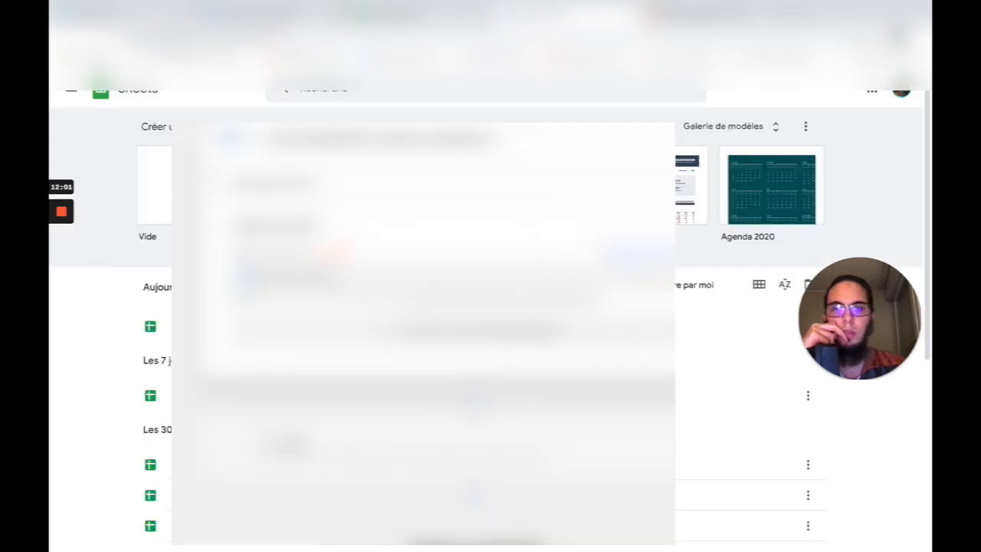
{"action": "scroll", "coordinate": [421, 330], "scroll_direction": "down", "scroll_amount": 1}
{"action": "left_click", "coordinate": [344, 270]}
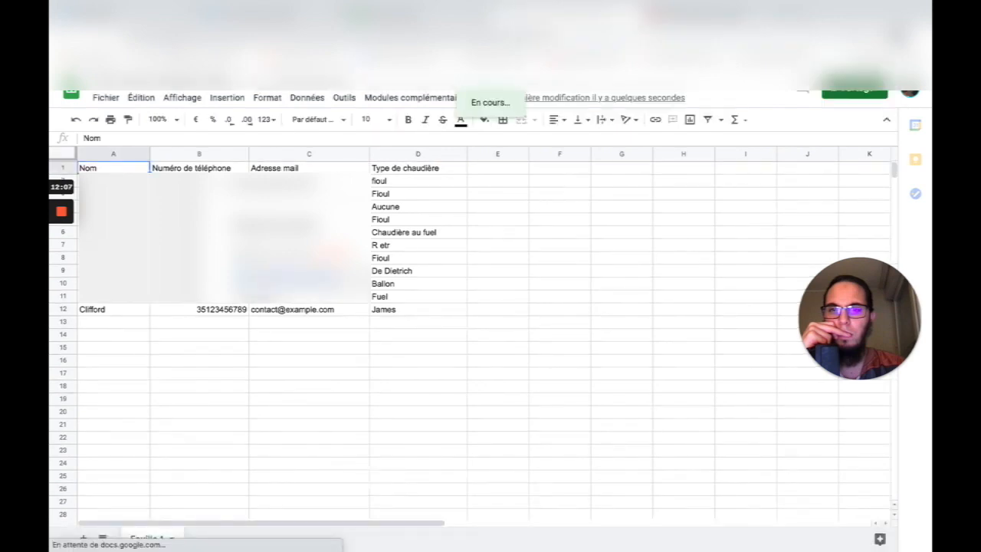
- Inspect the new row A12:D12 and the earlier boiler type entries in column D
{"action": "left_click", "coordinate": [129, 309]}
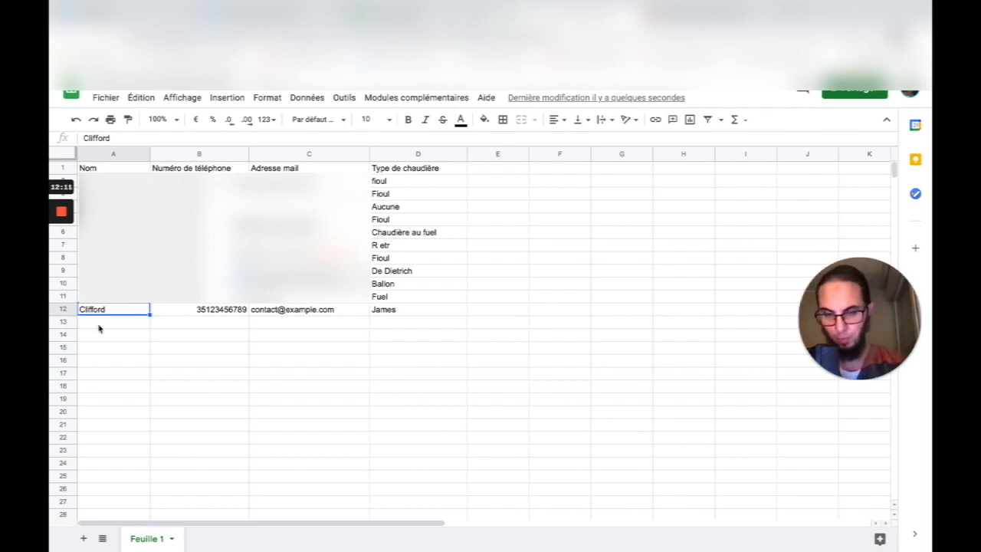
{"action": "left_click_drag", "start_coordinate": [414, 313], "coordinate": [99, 313]}
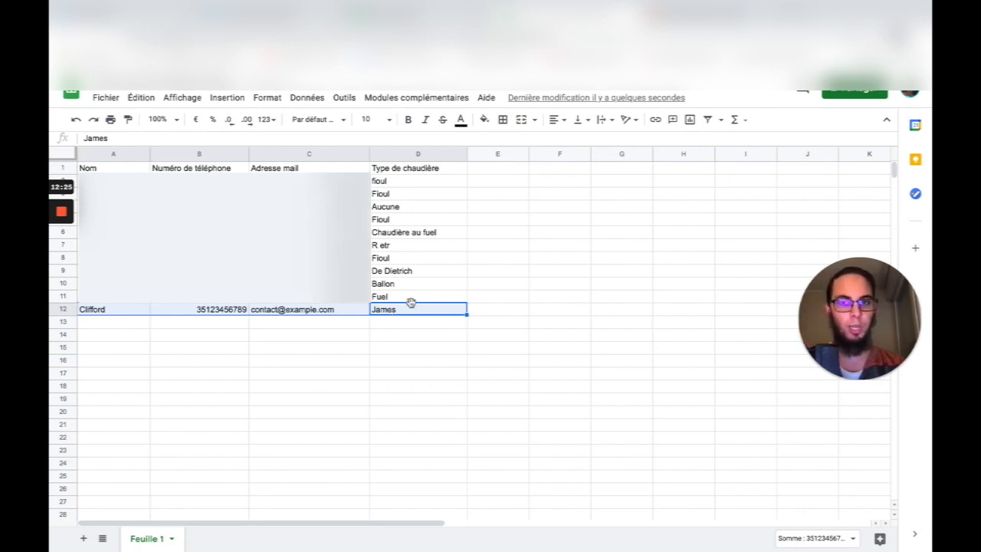
{"action": "left_click_drag", "start_coordinate": [414, 295], "coordinate": [403, 181]}
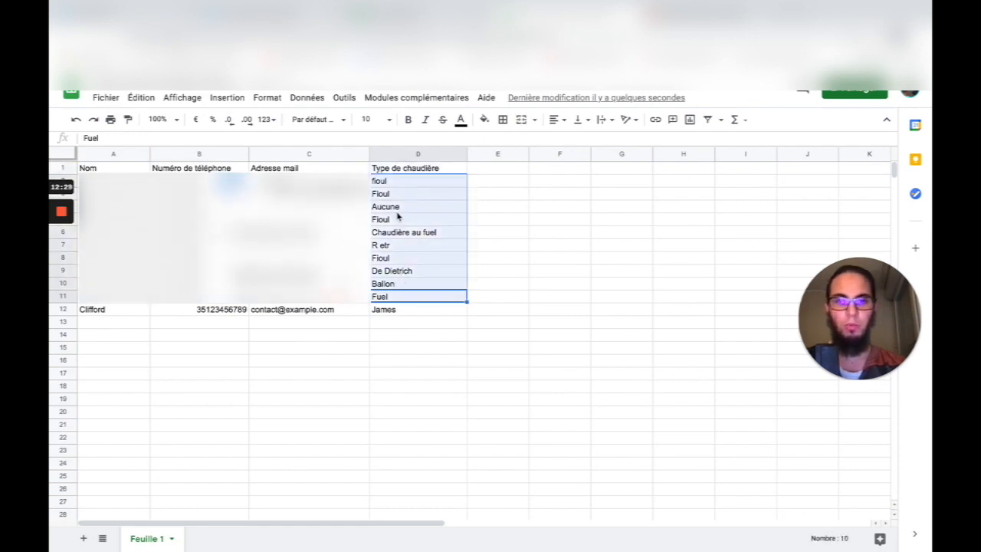
{"action": "left_click", "coordinate": [485, 238]}
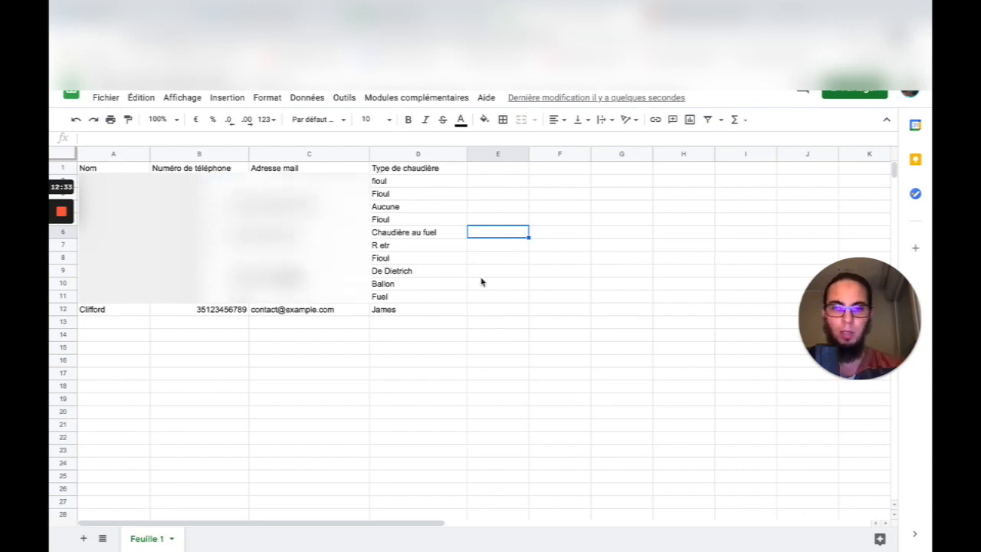
{"action": "left_click", "coordinate": [431, 274]}
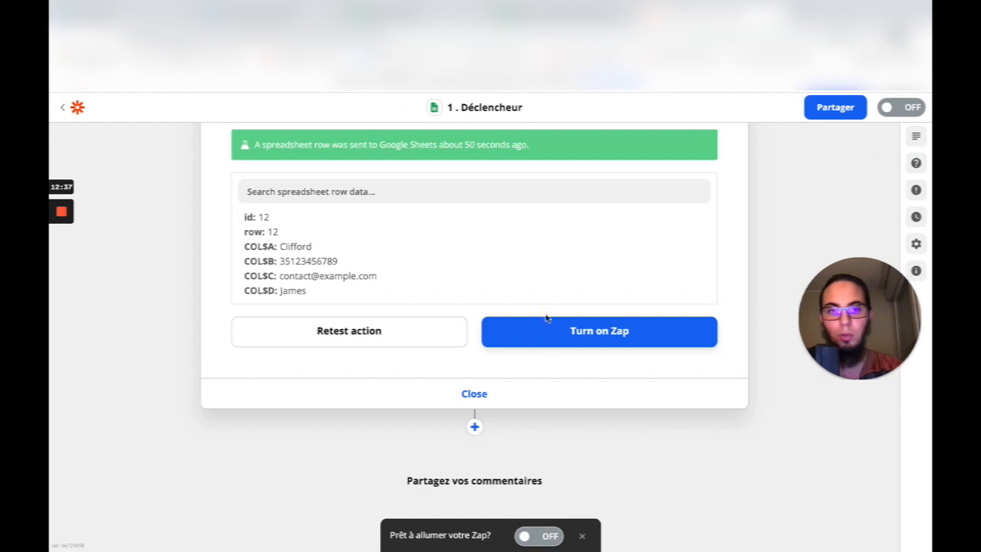
- Turn the zap on and close the share prompt with 'Ne plus montrer ça' ticked
{"action": "scroll", "coordinate": [565, 427], "scroll_direction": "up", "scroll_amount": 2}
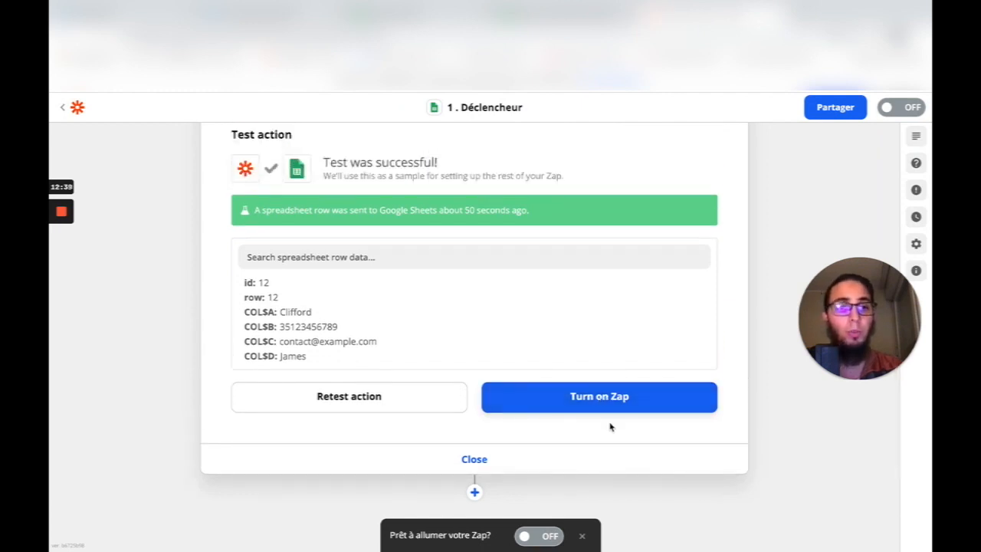
{"action": "left_click", "coordinate": [623, 397]}
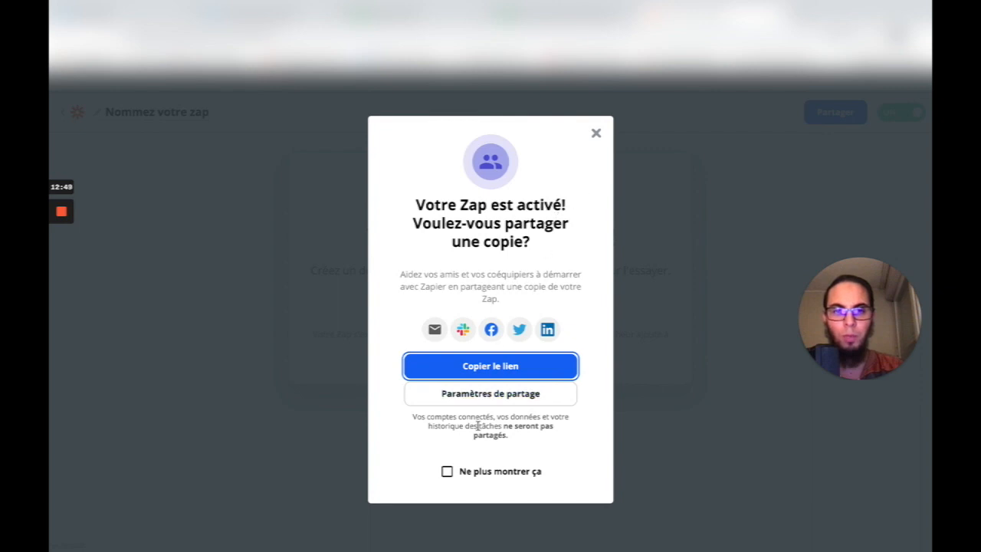
{"action": "left_click", "coordinate": [448, 472]}
{"action": "left_click", "coordinate": [596, 133]}
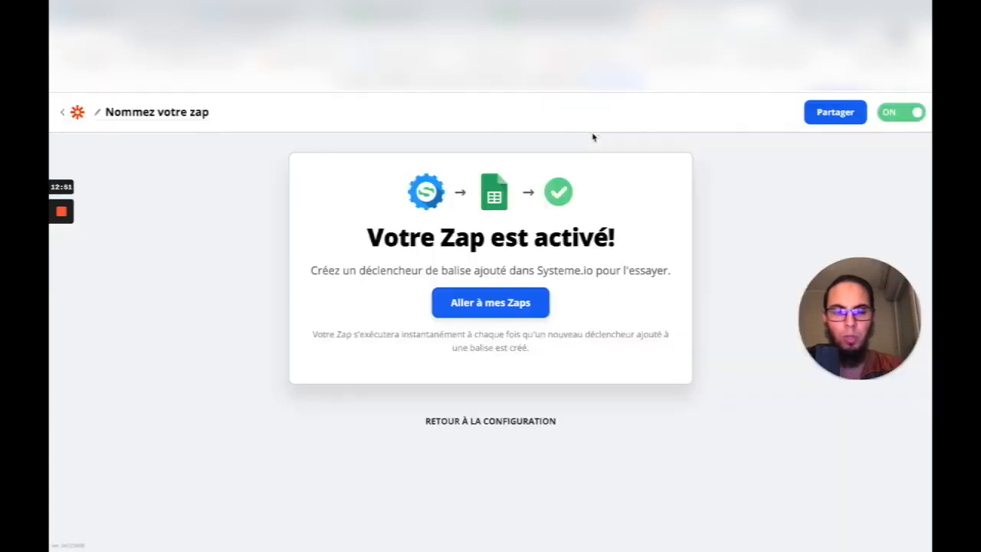
{"action": "left_click", "coordinate": [445, 14]}
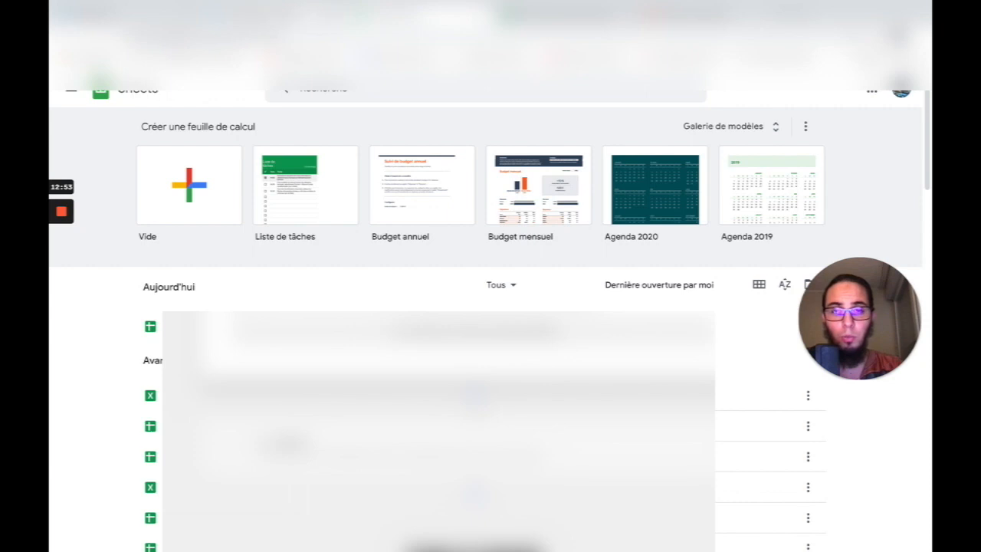
- Open the eligibility form page in Systeme.io and scroll to the Formulaire step
{"action": "left_click", "coordinate": [291, 14]}
{"action": "scroll", "coordinate": [433, 207], "scroll_direction": "down", "scroll_amount": 1}
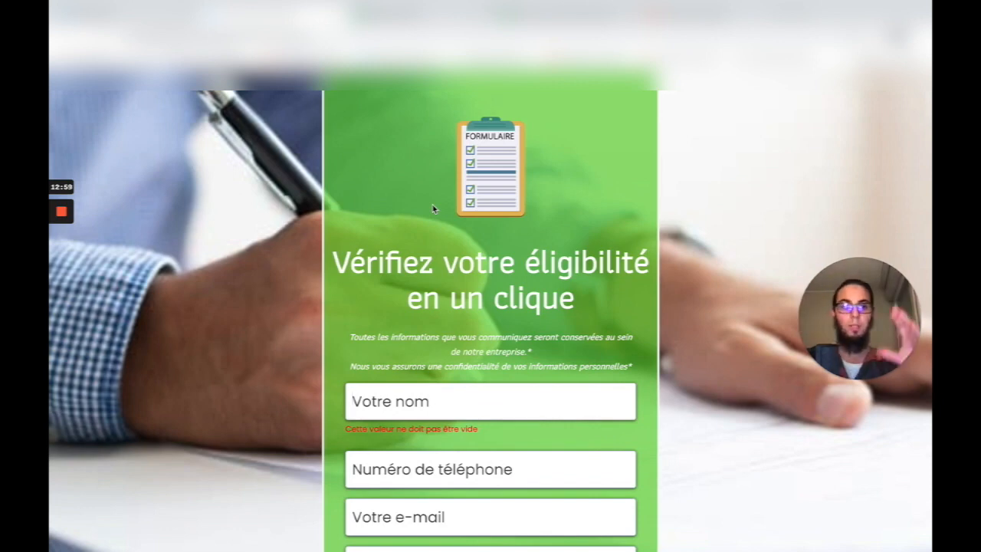
{"action": "scroll", "coordinate": [492, 307], "scroll_direction": "down", "scroll_amount": 2}
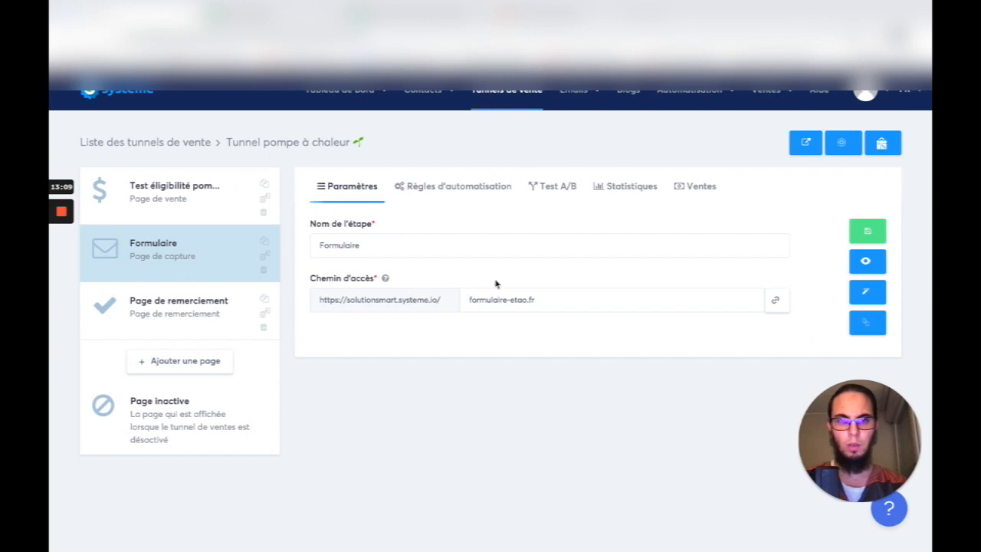
- Copy the Formulaire page's public link and load it in a new browser tab
{"action": "left_click", "coordinate": [777, 301]}
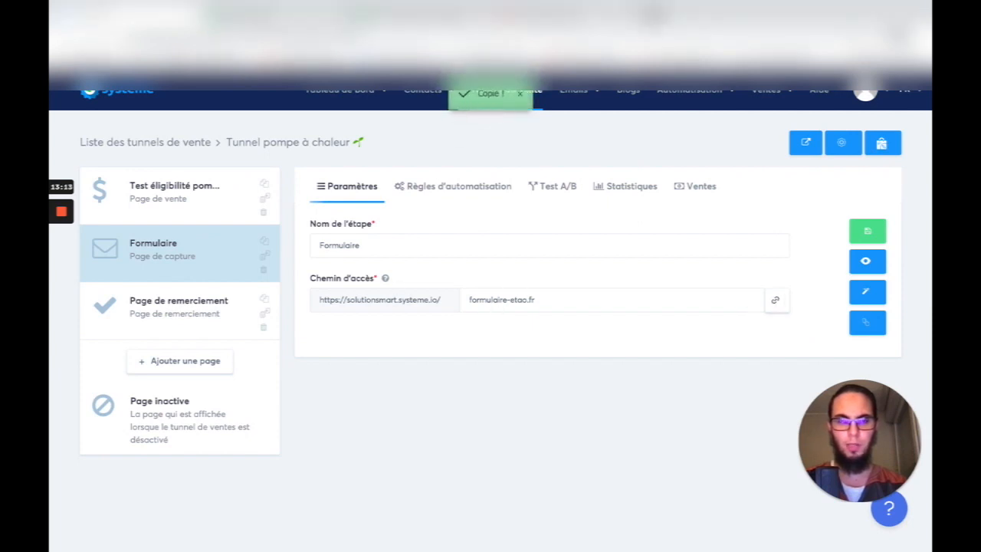
{"action": "key", "text": "ctrl+t"}
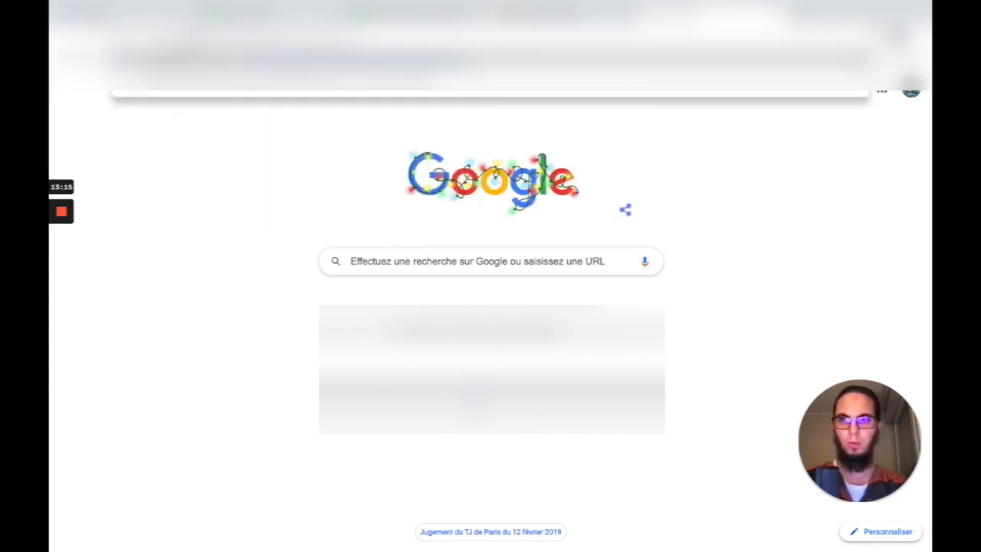
{"action": "key", "text": "ctrl+v"}
{"action": "key", "text": "Return"}
- Fill in the contact's name, phone number, e-mail and boiler type fioul, then submit
{"action": "scroll", "coordinate": [342, 289], "scroll_direction": "down", "scroll_amount": 2}
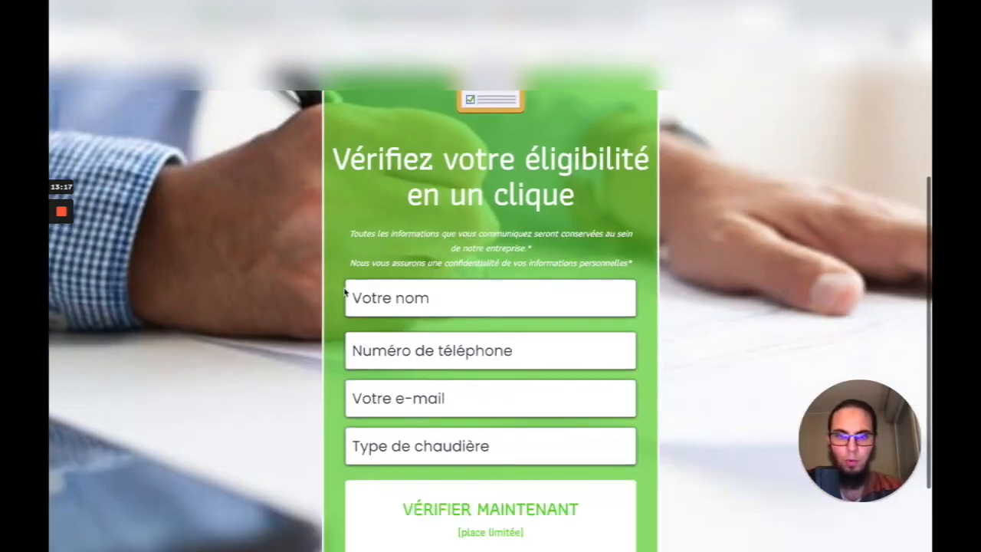
{"action": "left_click", "coordinate": [371, 297]}
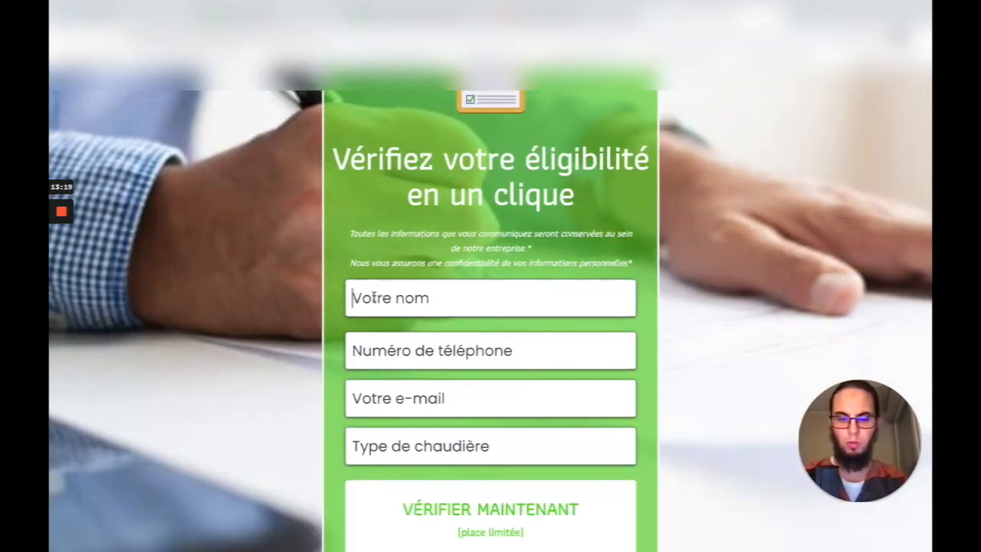
{"action": "type", "text": "adlen"}
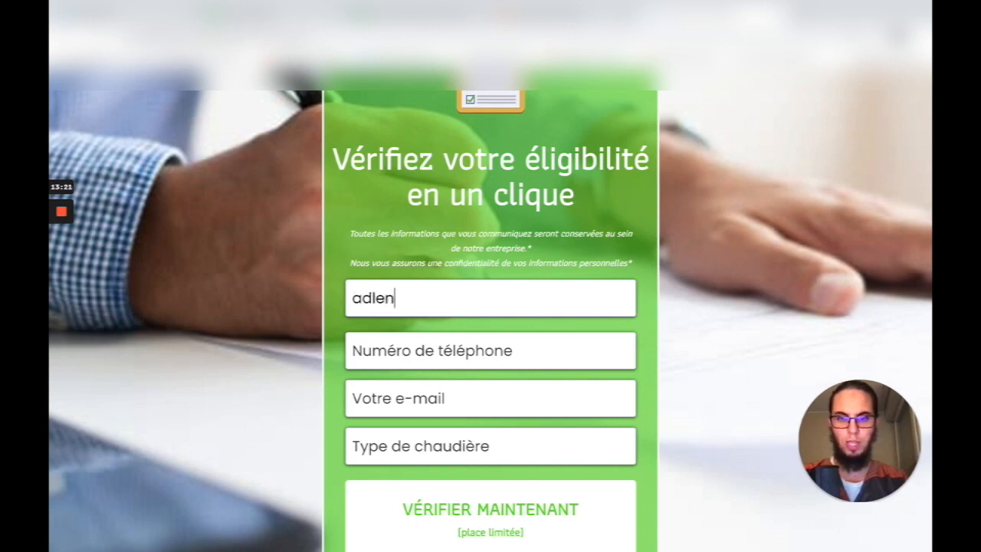
{"action": "left_click", "coordinate": [378, 342]}
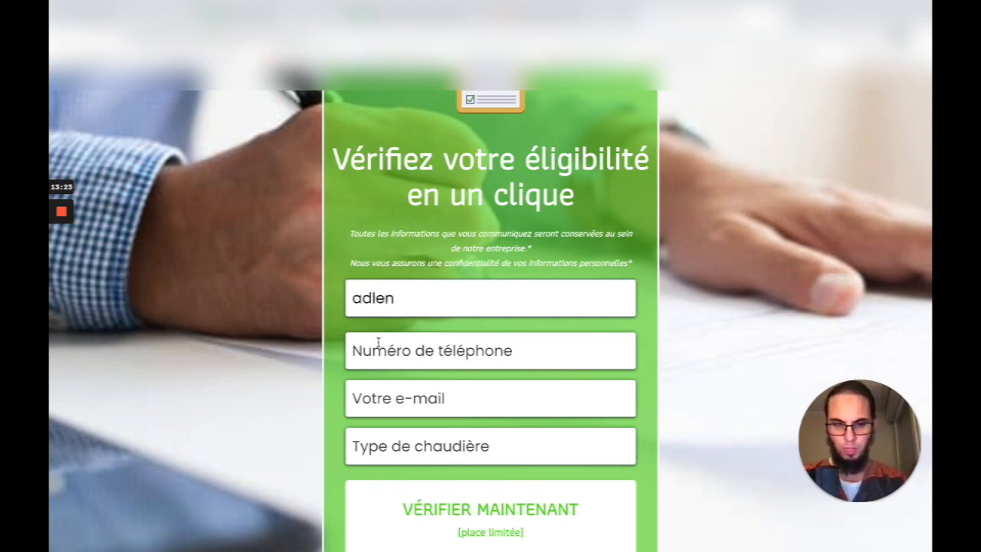
{"action": "left_click", "coordinate": [433, 400]}
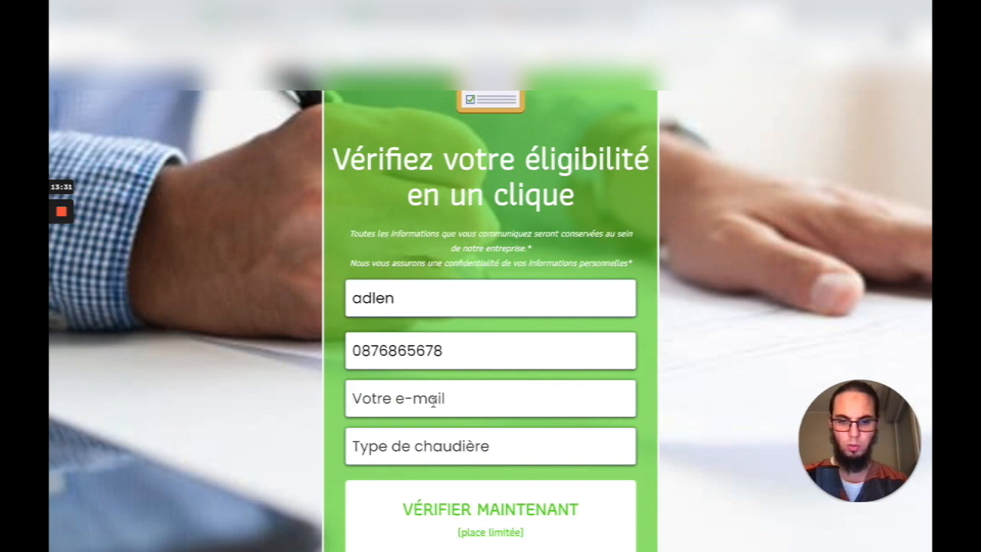
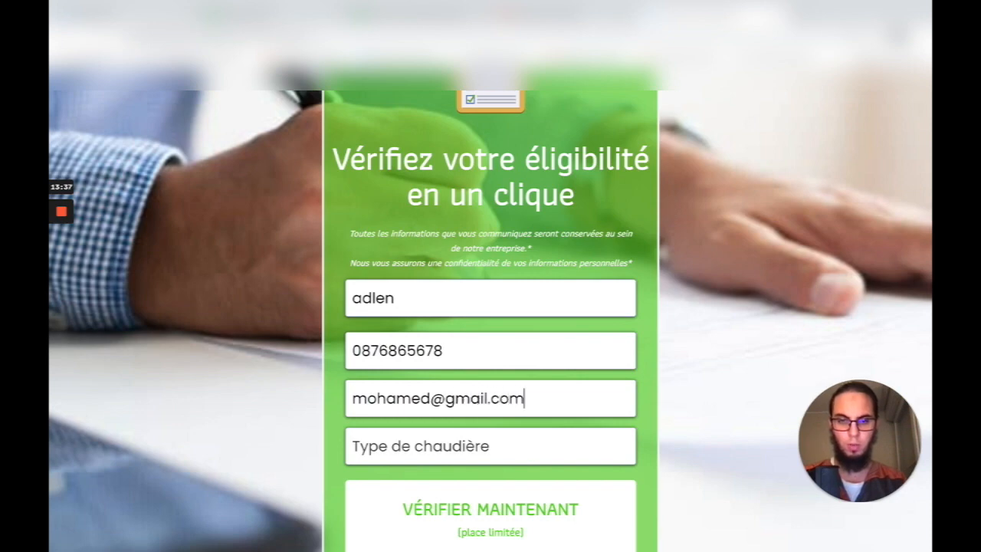
{"action": "type", "text": "fioul"}
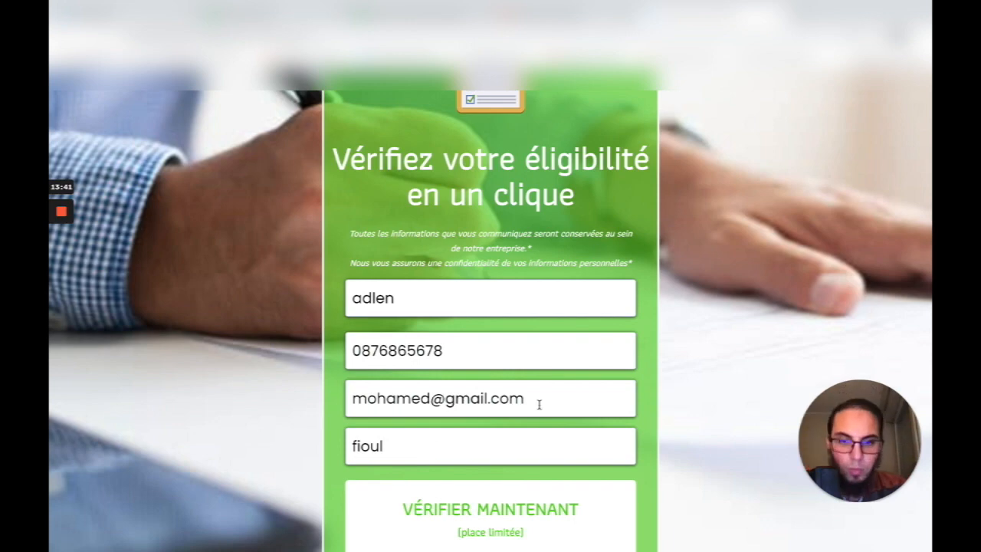
{"action": "scroll", "coordinate": [499, 429], "scroll_direction": "down", "scroll_amount": 1}
{"action": "left_click", "coordinate": [452, 460]}
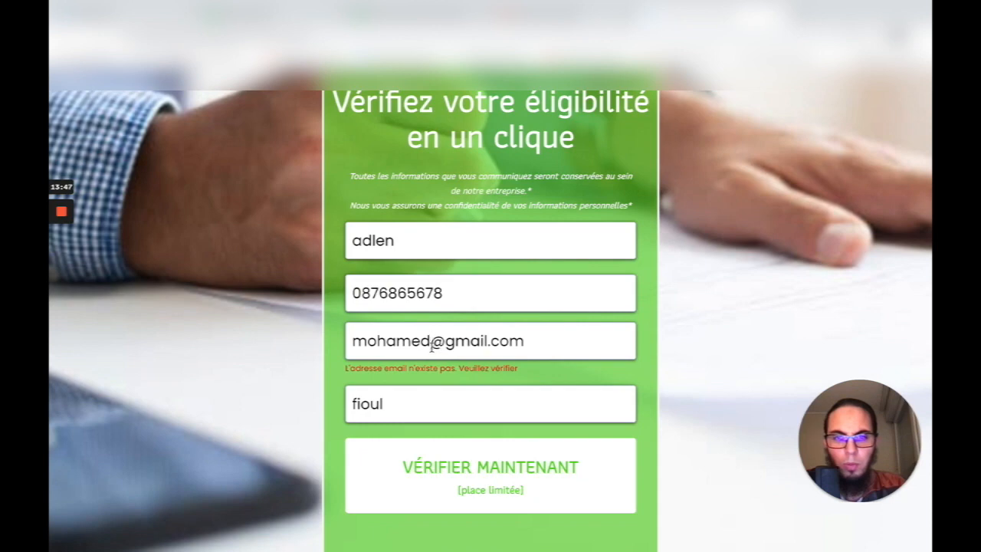
- Correct the e-mail to the contact's valid address, resubmit, and return to the lead spreadsheet
{"action": "left_click_drag", "start_coordinate": [430, 343], "coordinate": [326, 334]}
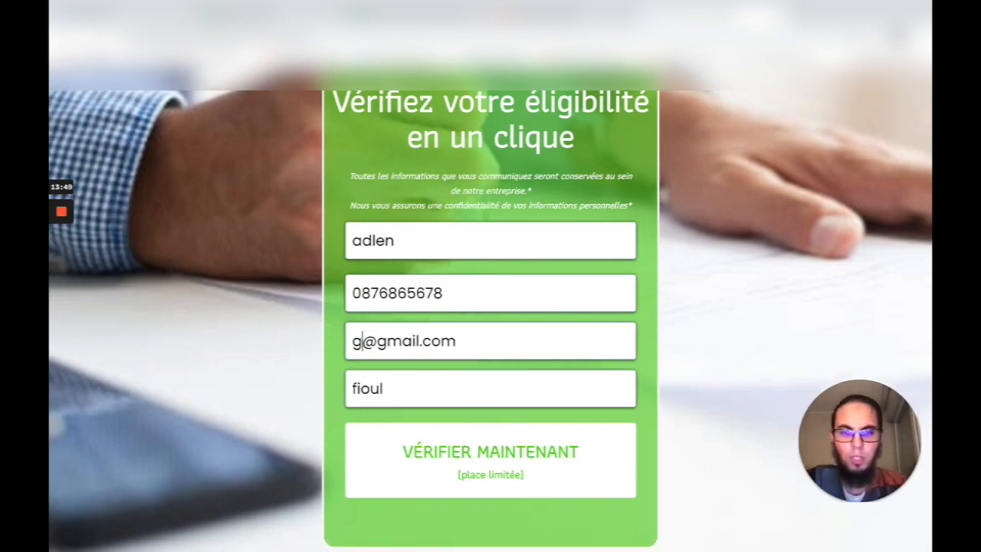
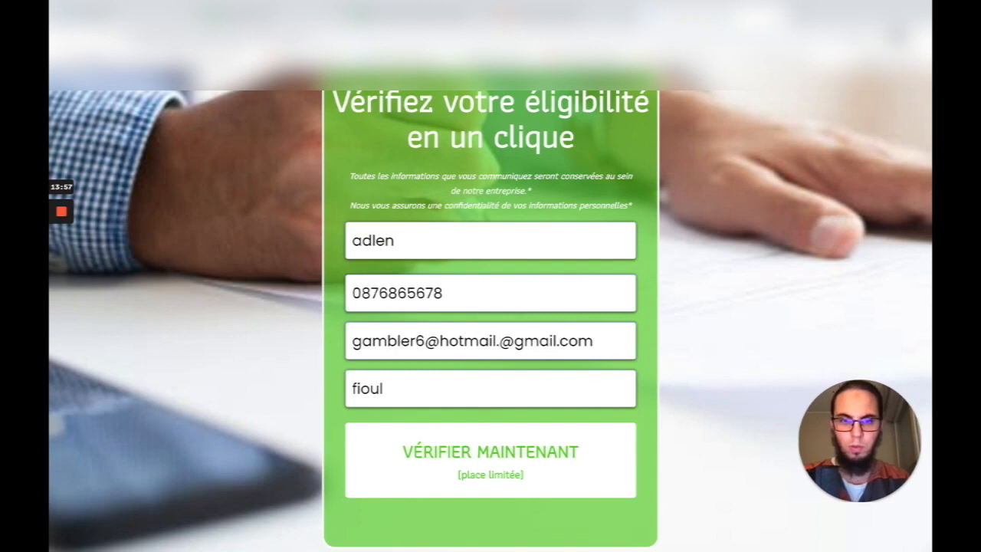
{"action": "left_click_drag", "start_coordinate": [604, 342], "coordinate": [510, 342]}
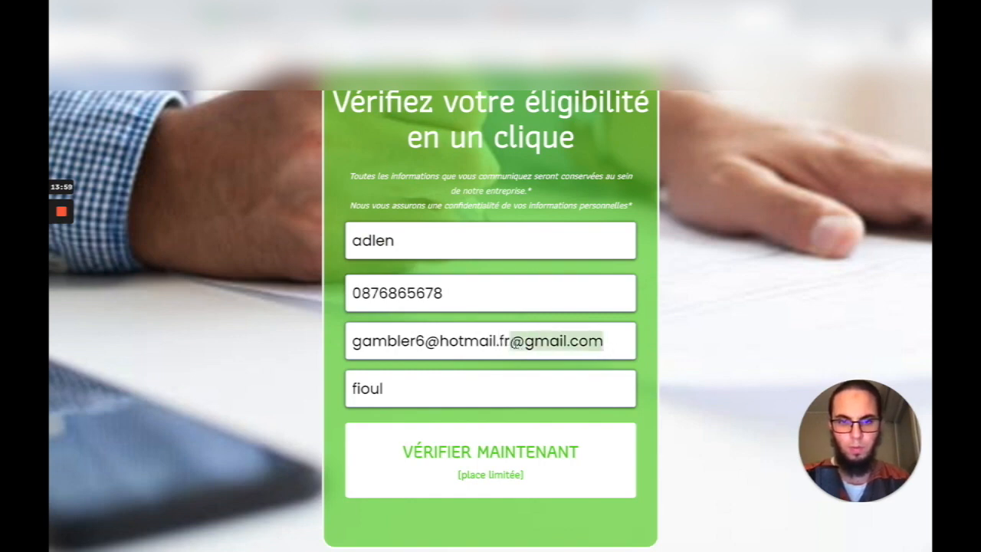
{"action": "key", "text": "BackSpace"}
{"action": "left_click", "coordinate": [490, 458]}
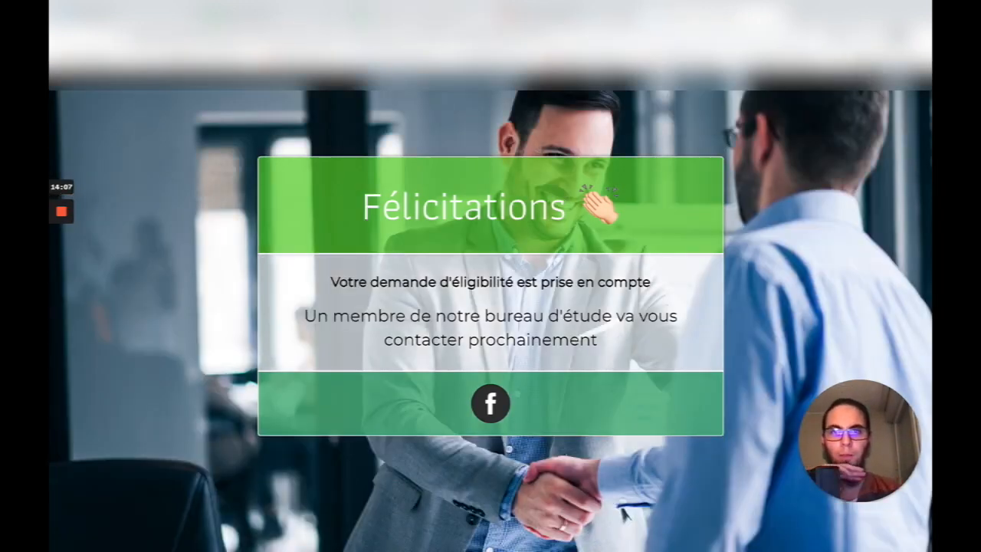
{"action": "left_click", "coordinate": [445, 19]}
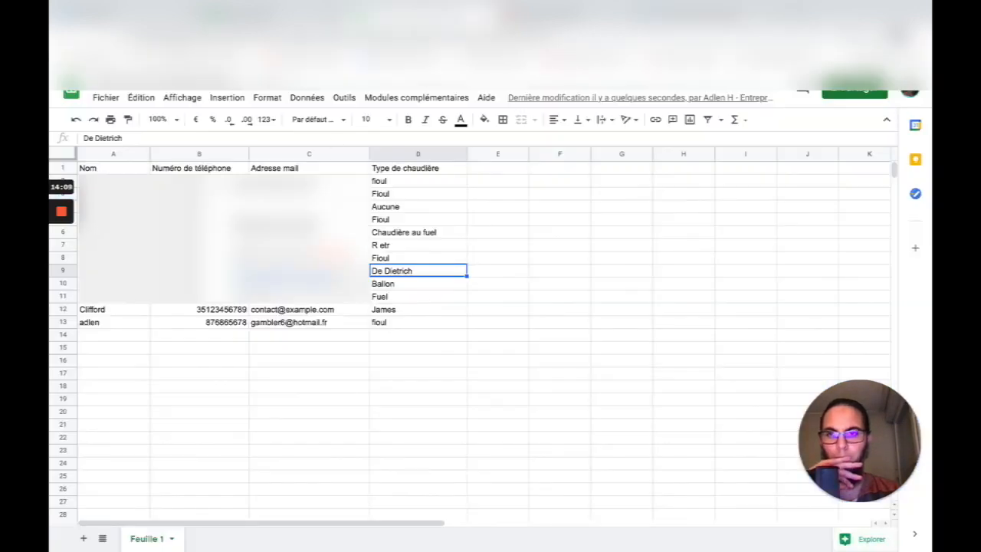
{"action": "left_click", "coordinate": [237, 335]}
{"action": "left_click", "coordinate": [226, 323]}
{"action": "left_click_drag", "start_coordinate": [400, 322], "coordinate": [121, 324]}
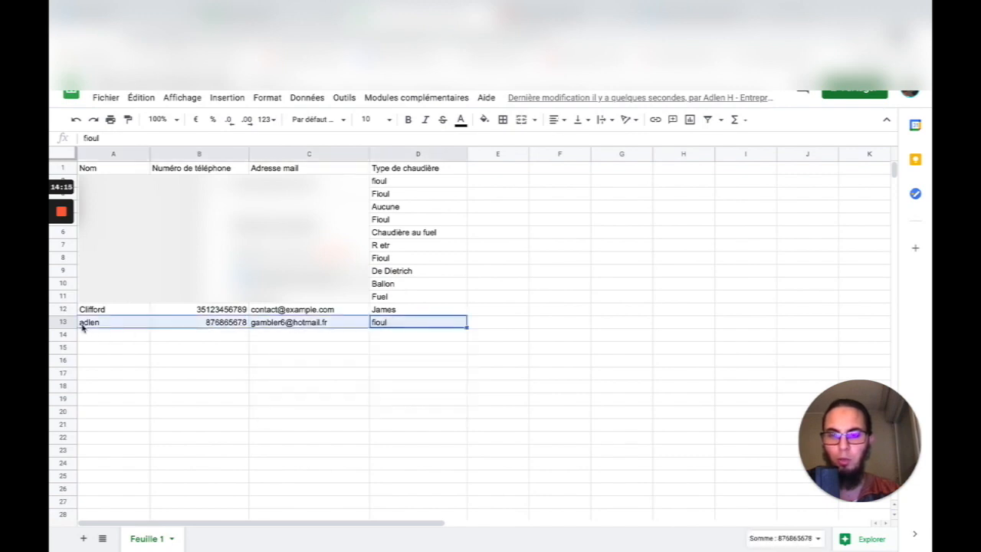
{"action": "left_click_drag", "start_coordinate": [105, 328], "coordinate": [414, 325]}
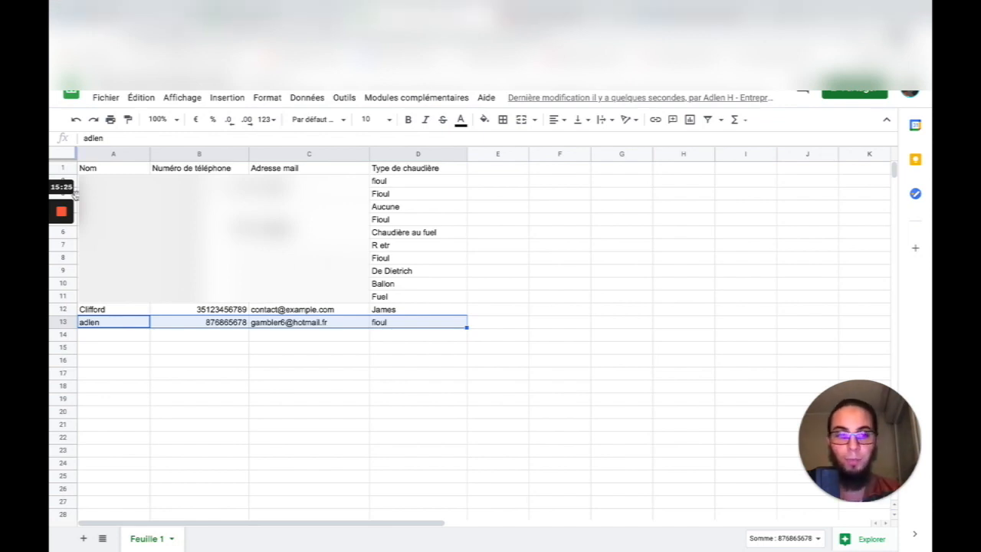
{"action": "mouse_move", "coordinate": [66, 206]}
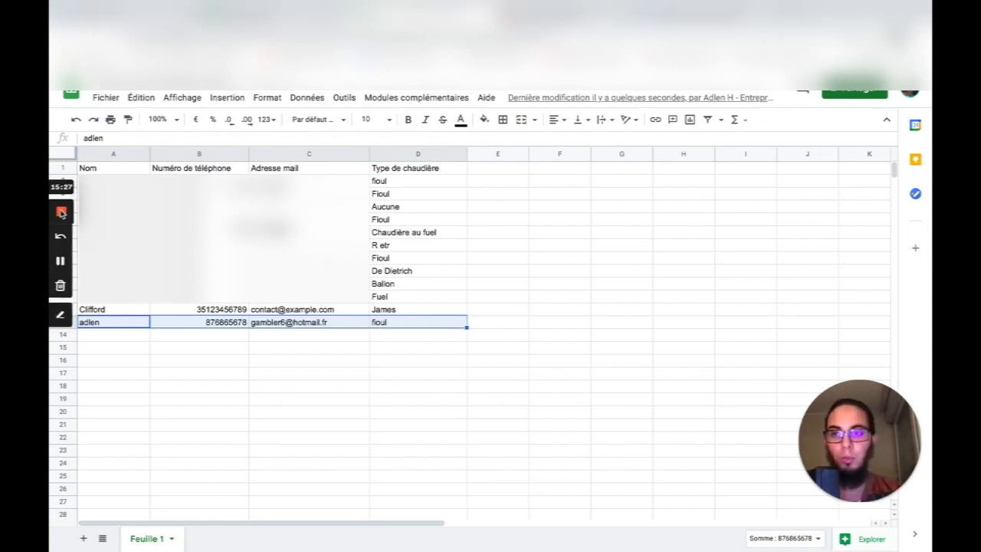